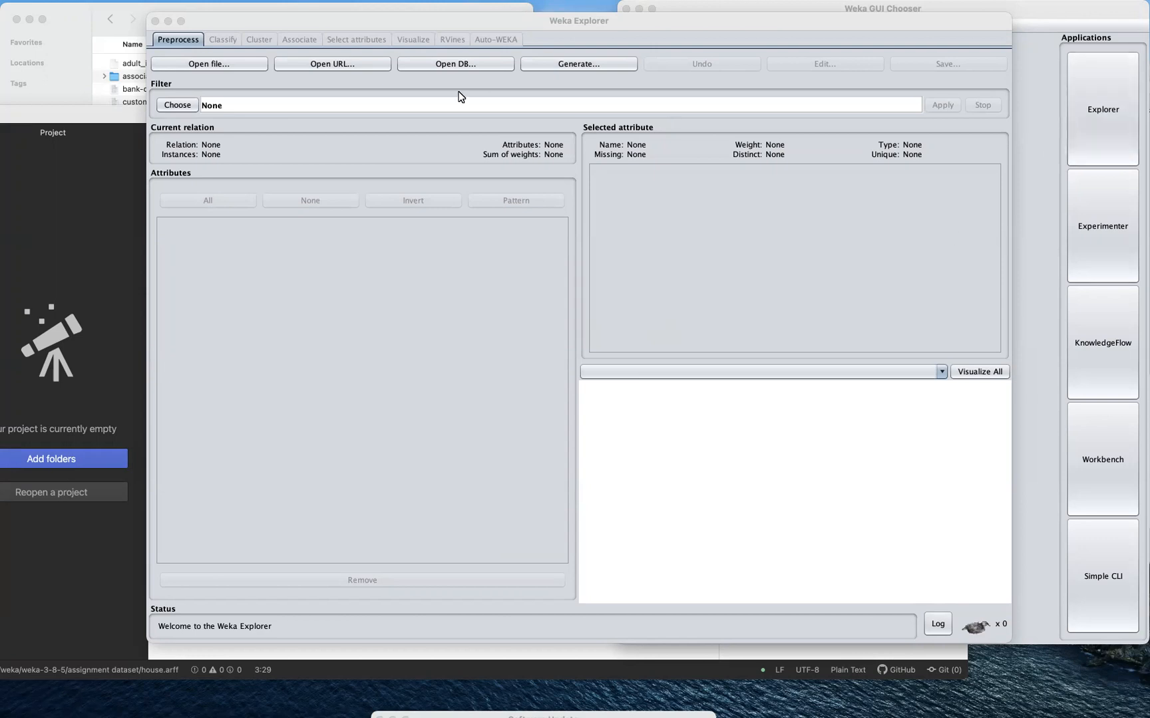
- Open the house.arff dataset from the assignment dataset folder
click(206, 65)
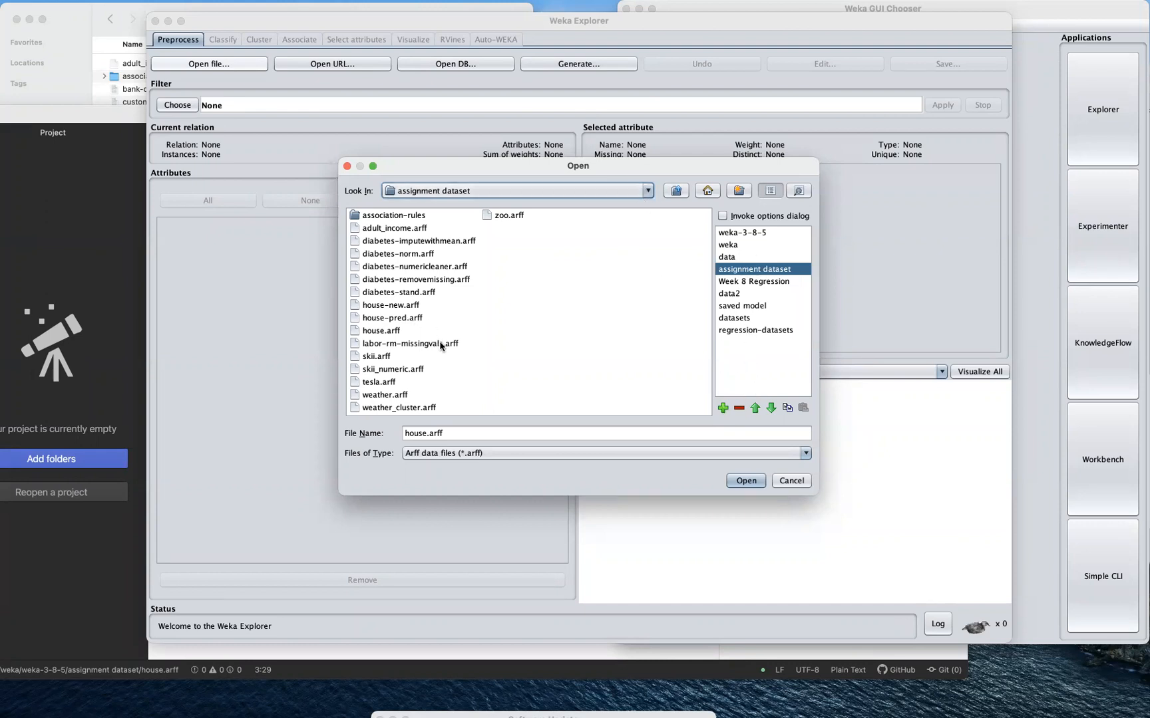
click(384, 334)
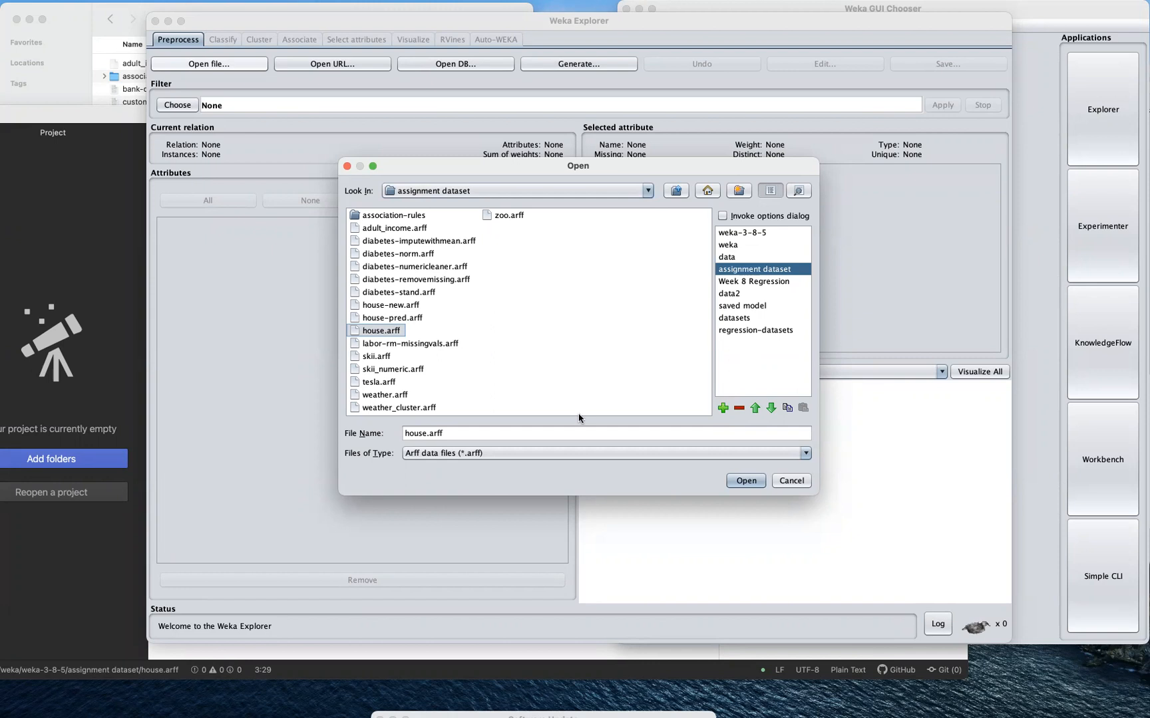
click(746, 481)
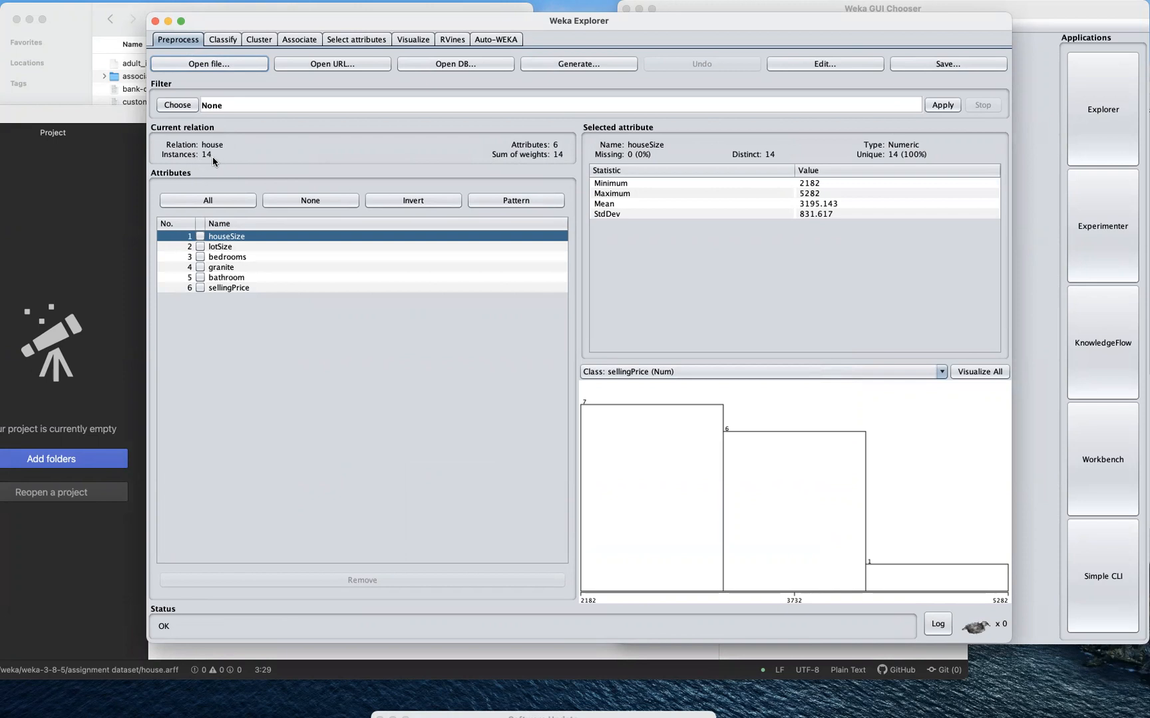
- Review the statistics of each attribute from lotSize through sellingPrice
click(259, 247)
key(Down)
key(Down)
key(Down)
key(Down)
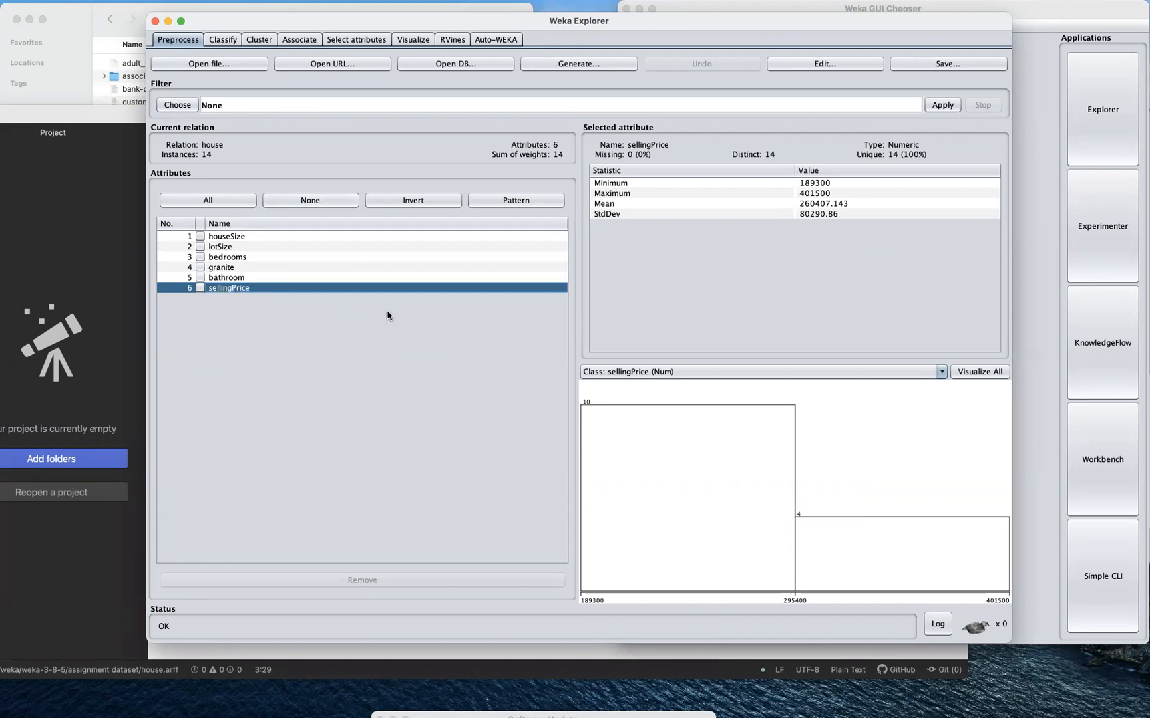
- Examine the histograms of all attributes together, checking the lotSize and bedrooms bars, and close the overview
click(993, 373)
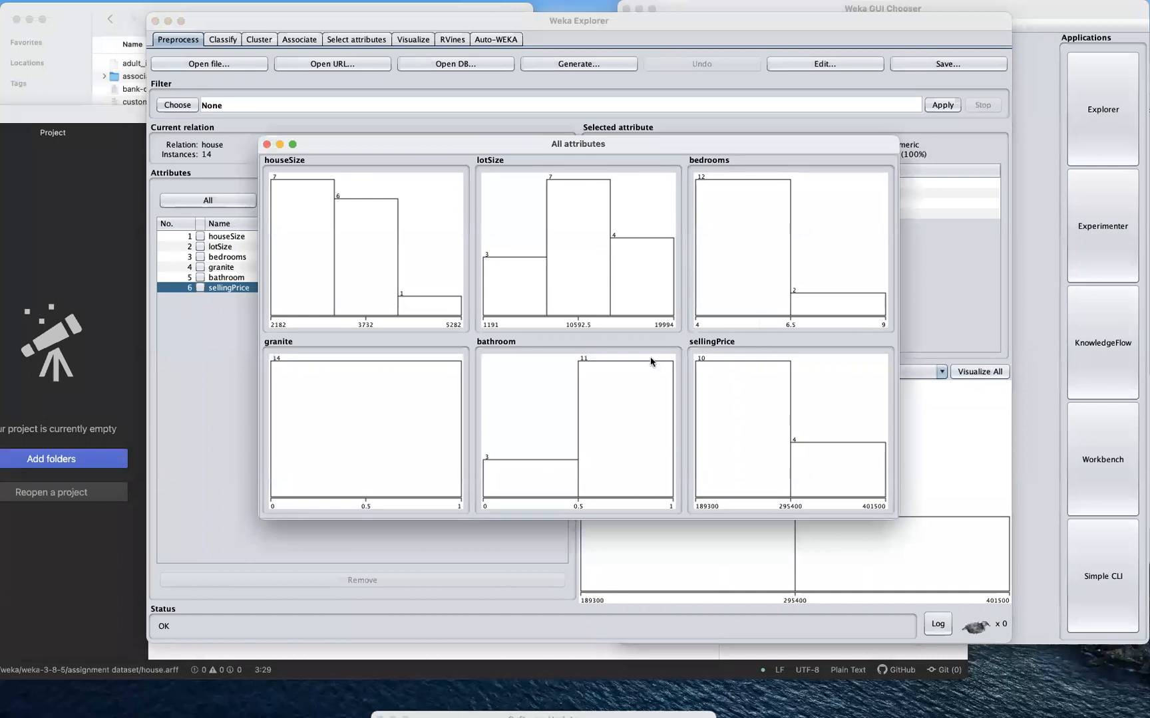
mouse_move(651, 362)
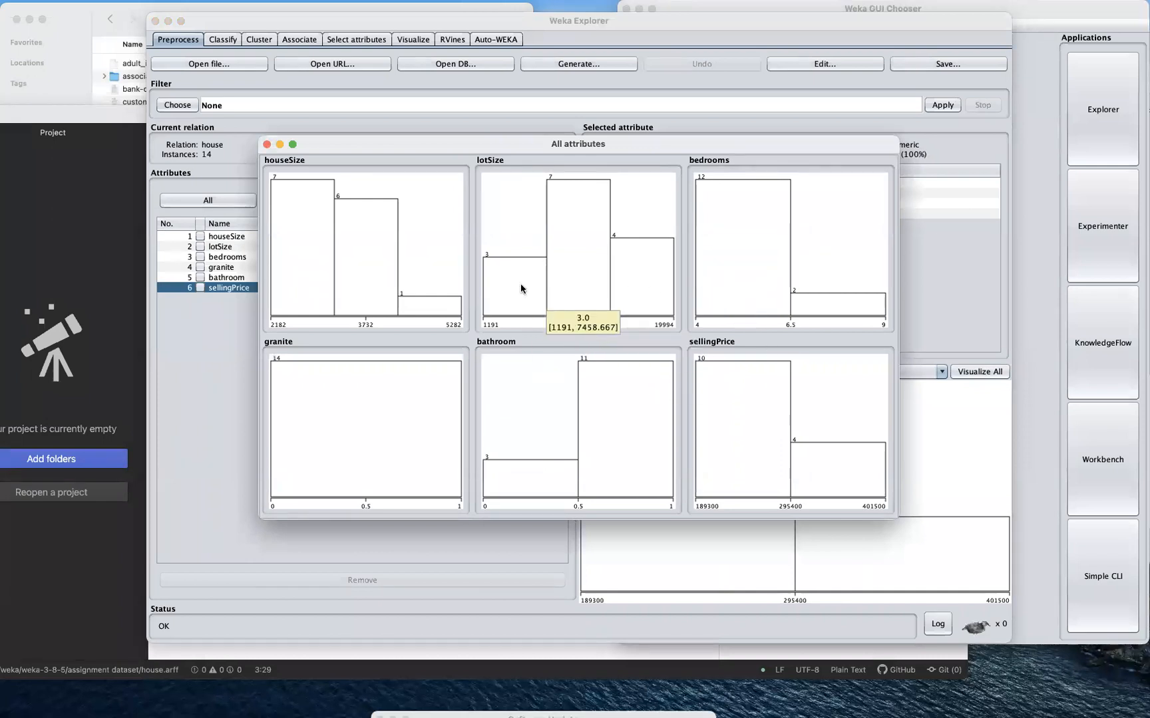
mouse_move(764, 258)
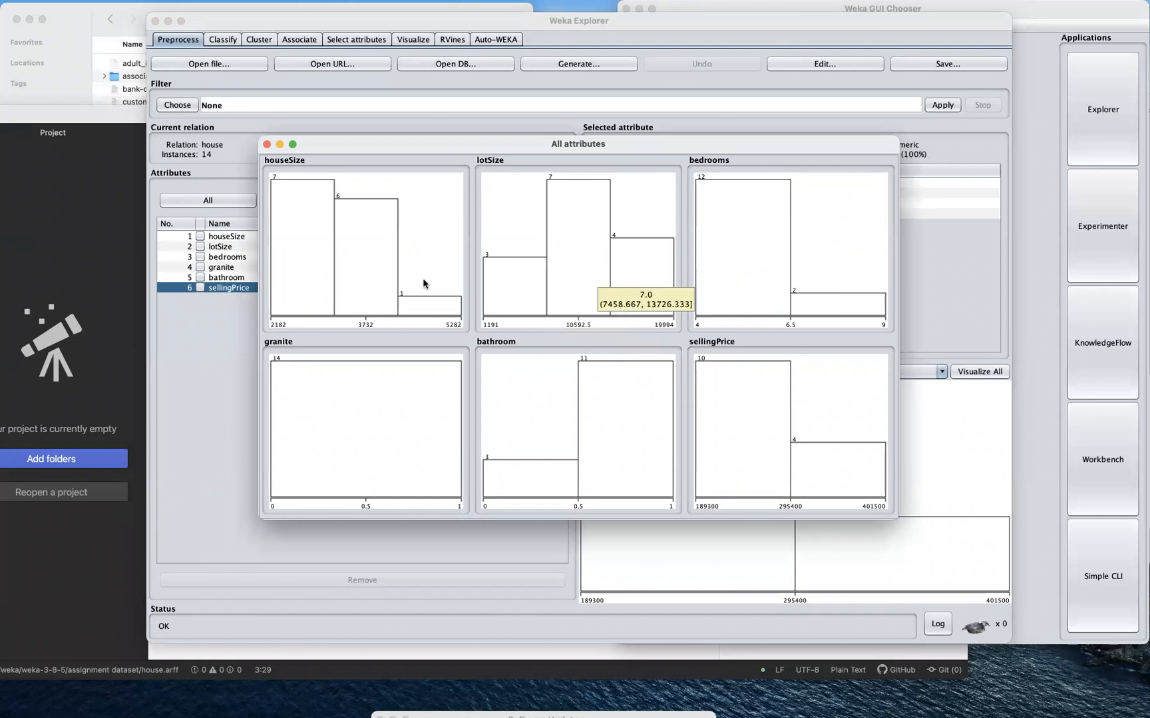
mouse_move(823, 300)
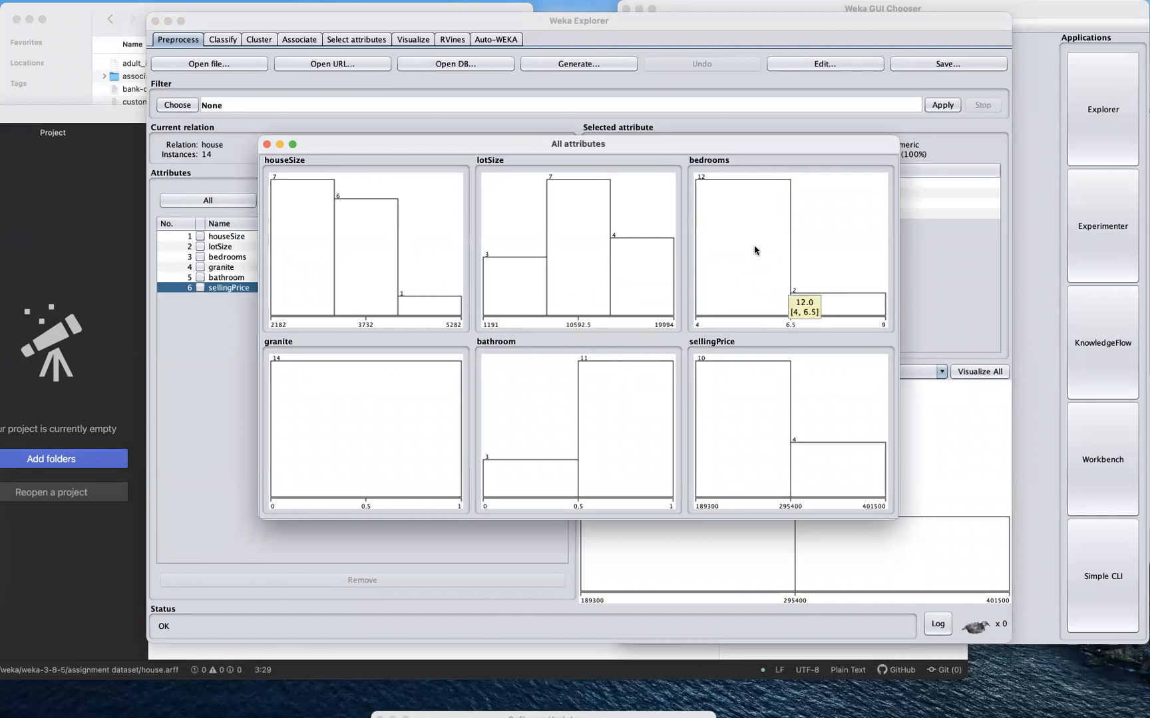
mouse_move(436, 253)
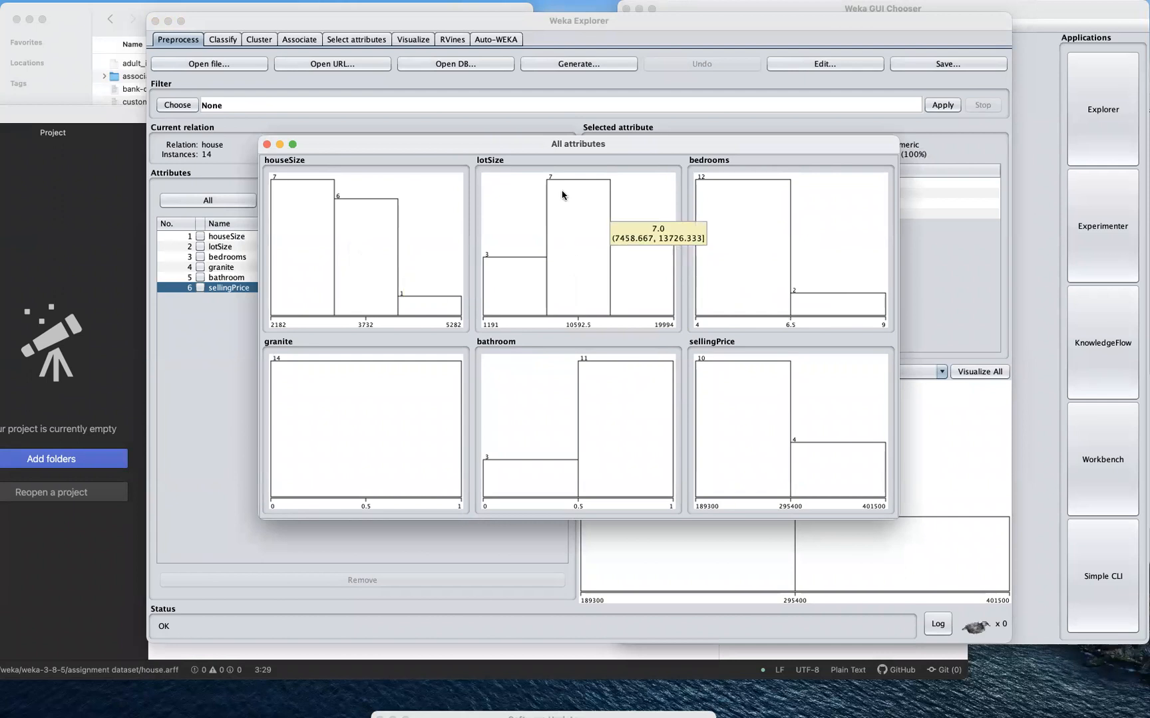
mouse_move(626, 314)
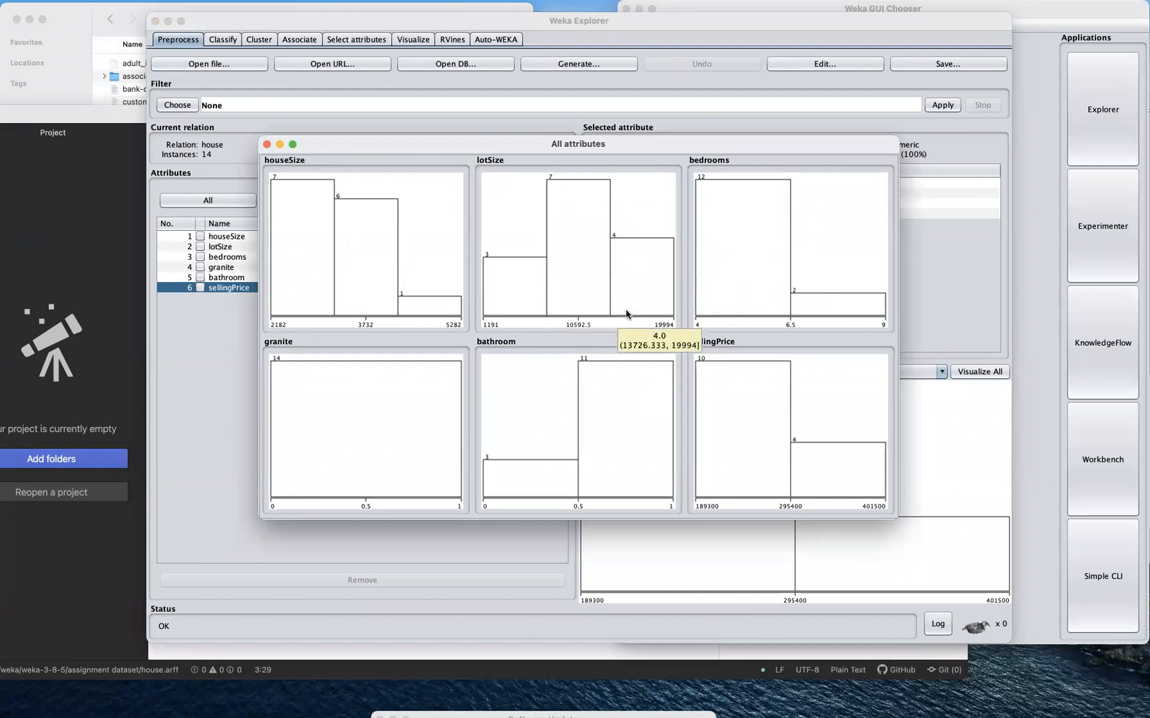
click(265, 144)
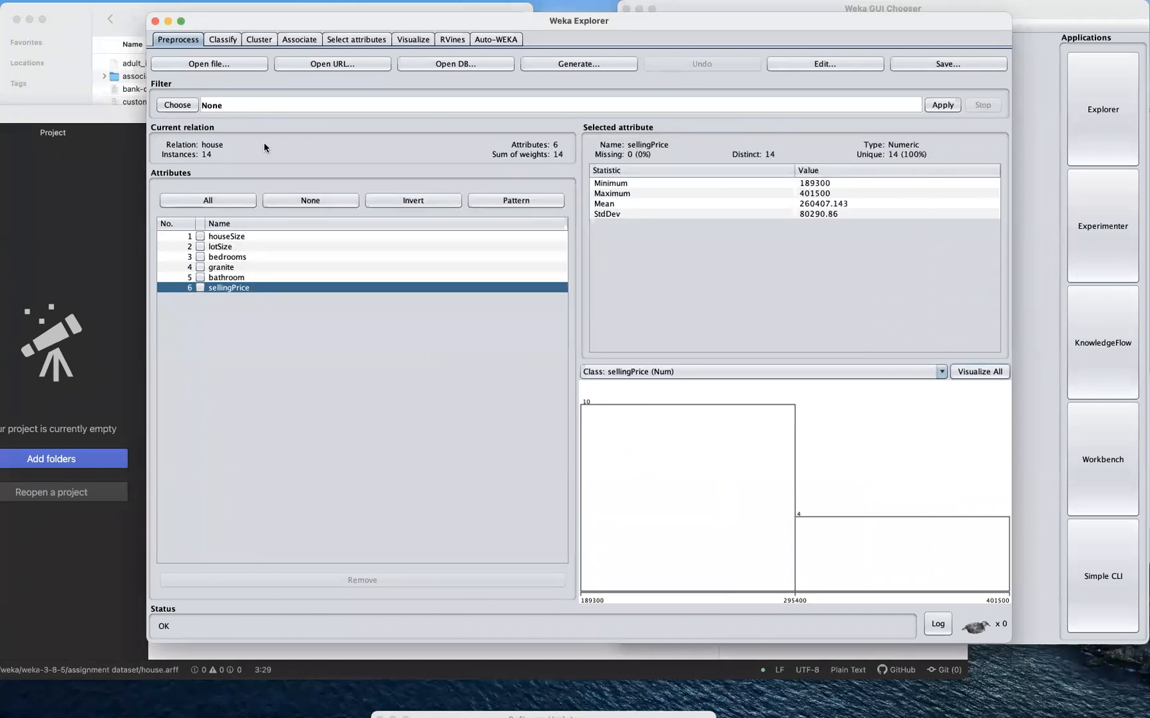
- Choose LinearRegression from the functions group as the classifier for the house data
click(228, 45)
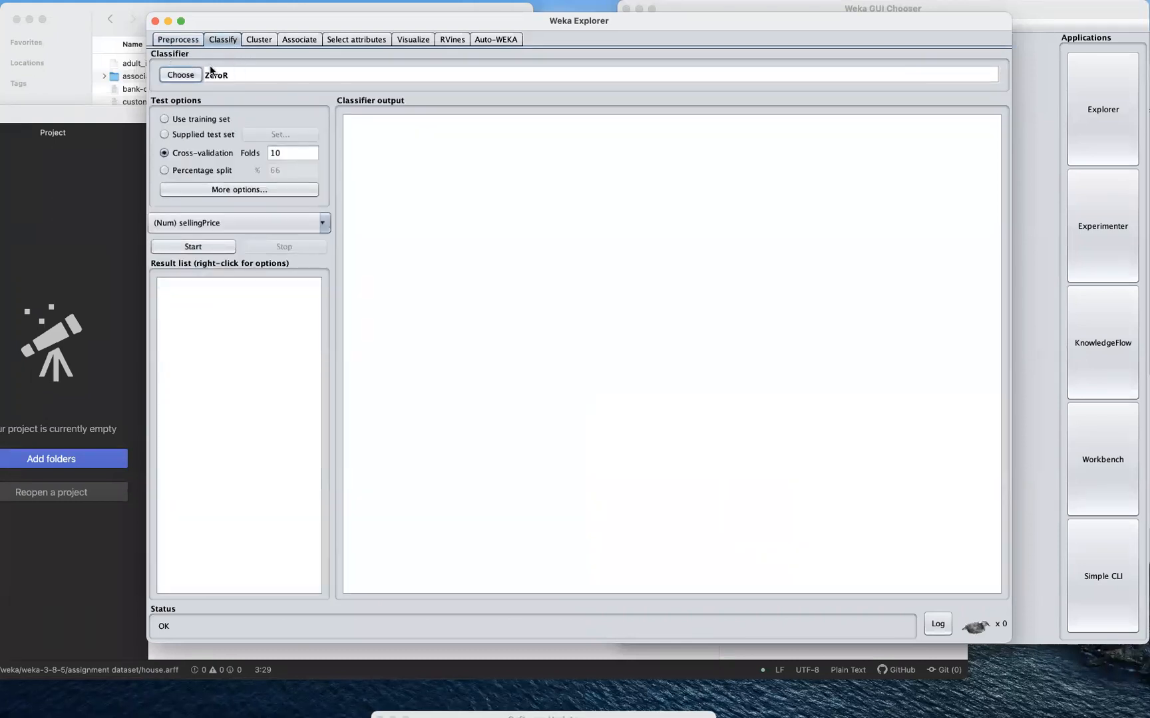
click(189, 76)
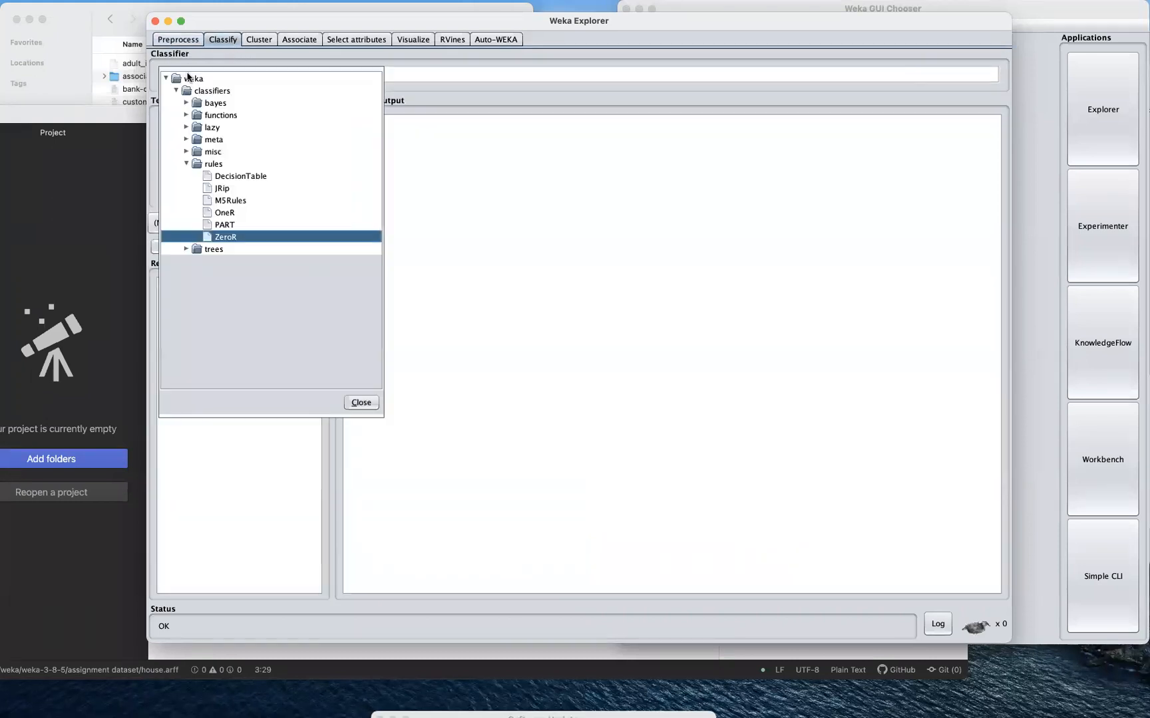
click(186, 115)
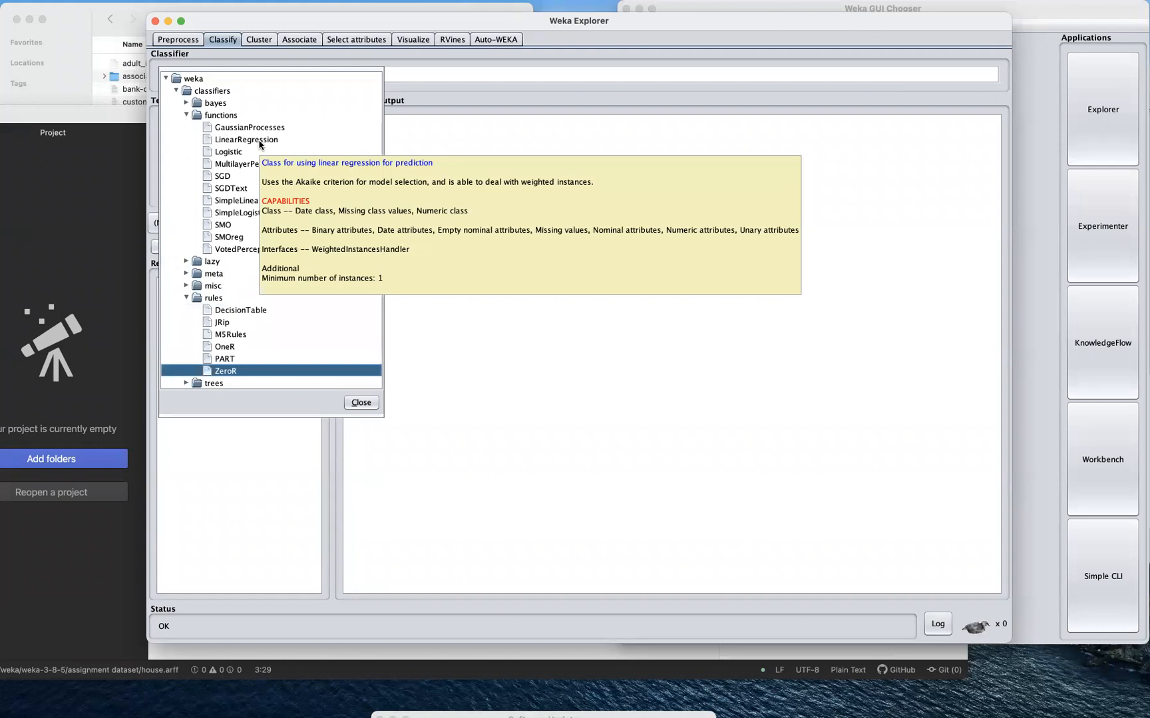
click(260, 141)
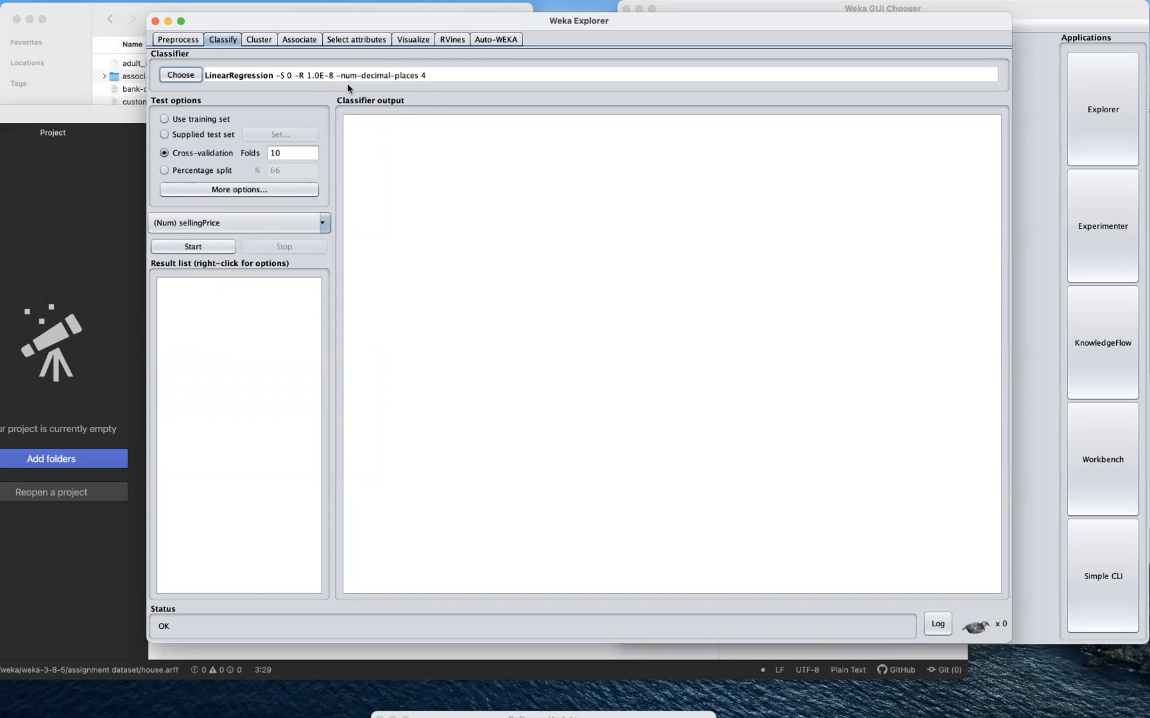
- Review the LinearRegression parameters and the scheme's detailed description, keeping the default settings
click(320, 77)
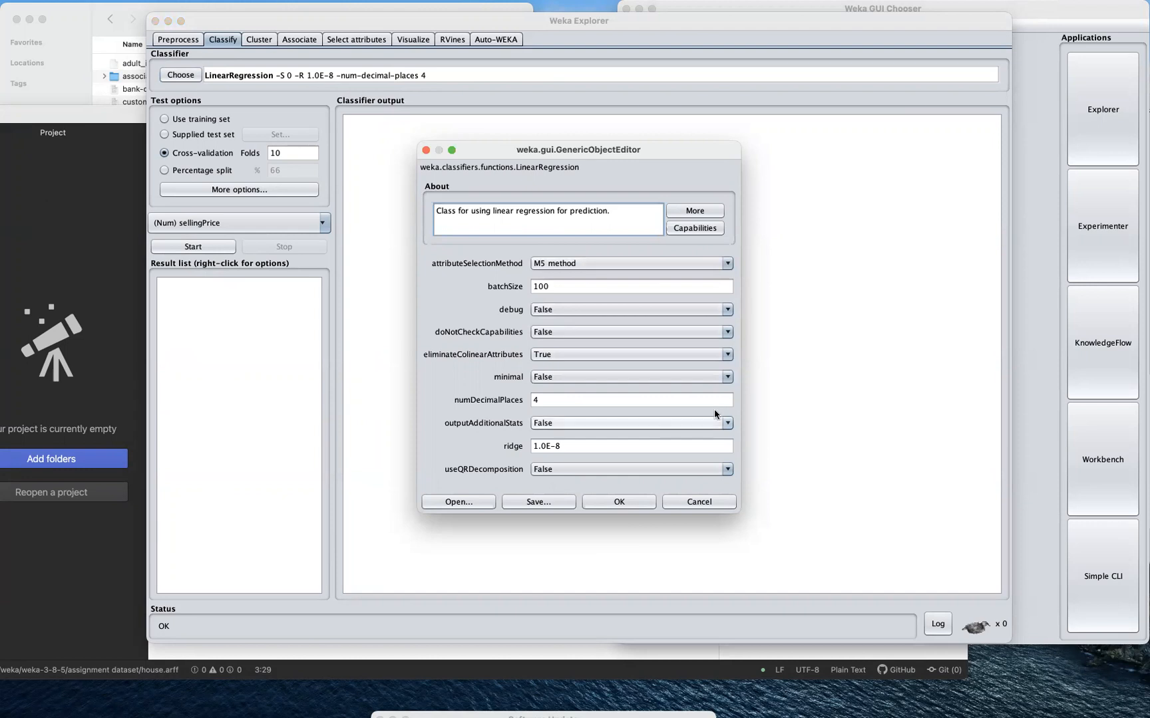
click(696, 211)
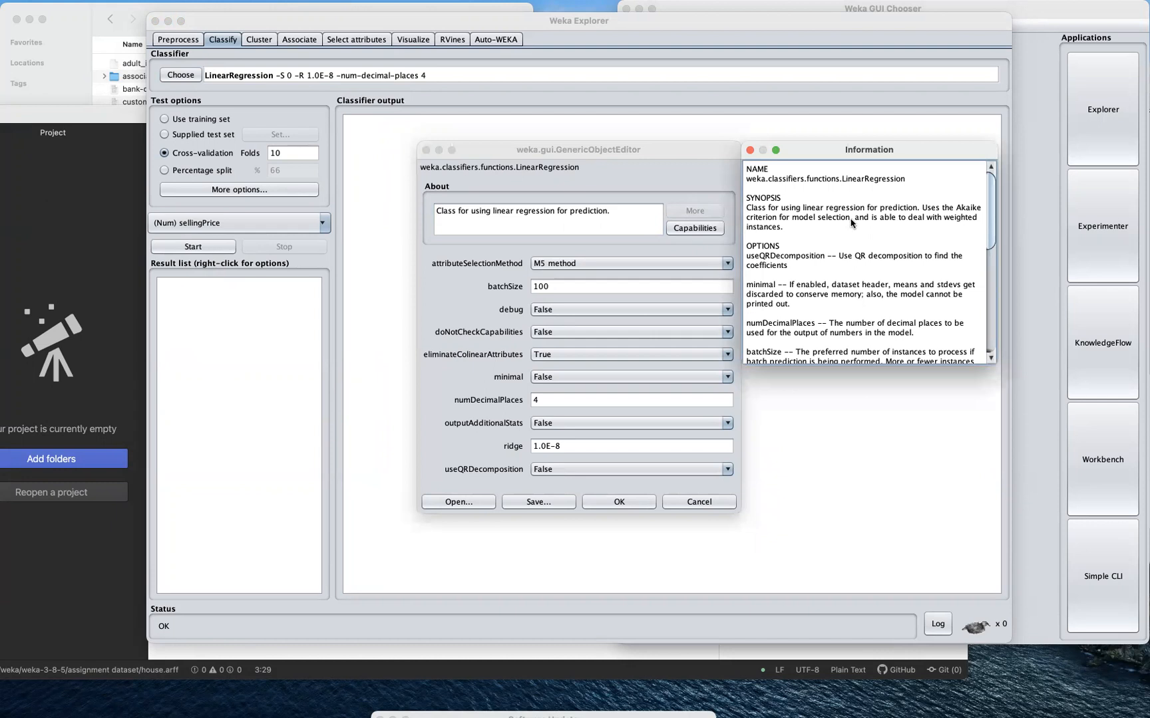
click(749, 150)
click(620, 502)
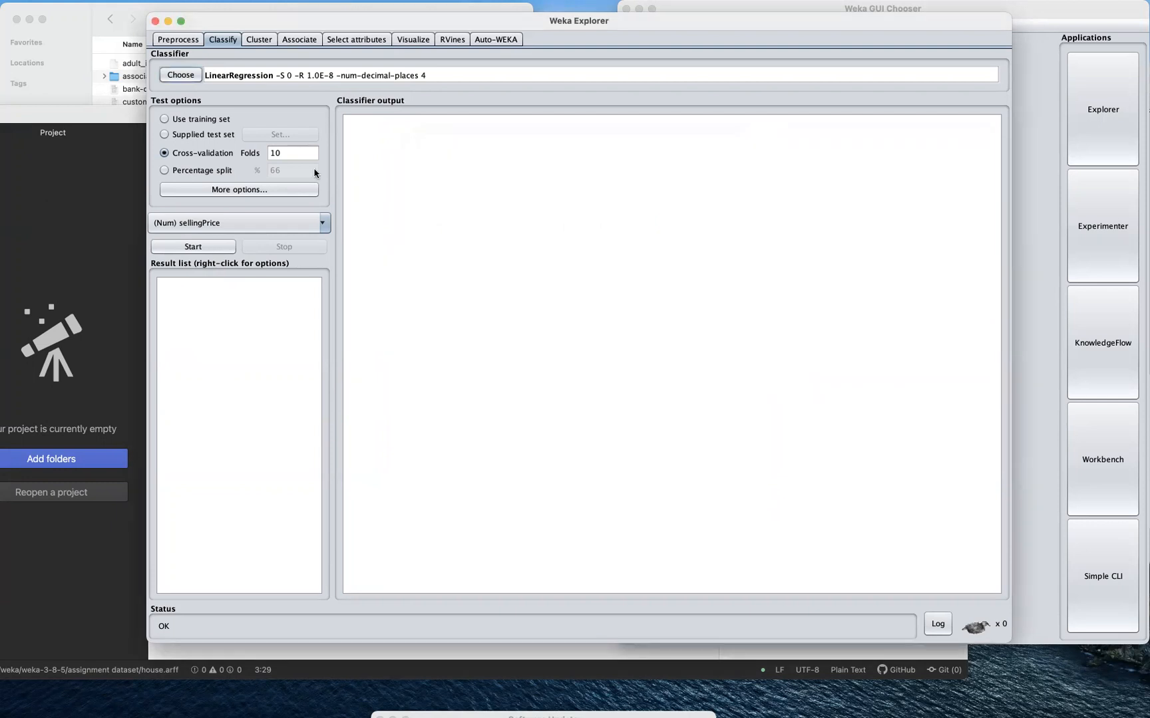
- Build the linear regression model for sellingPrice and evaluate it on the training set
click(202, 121)
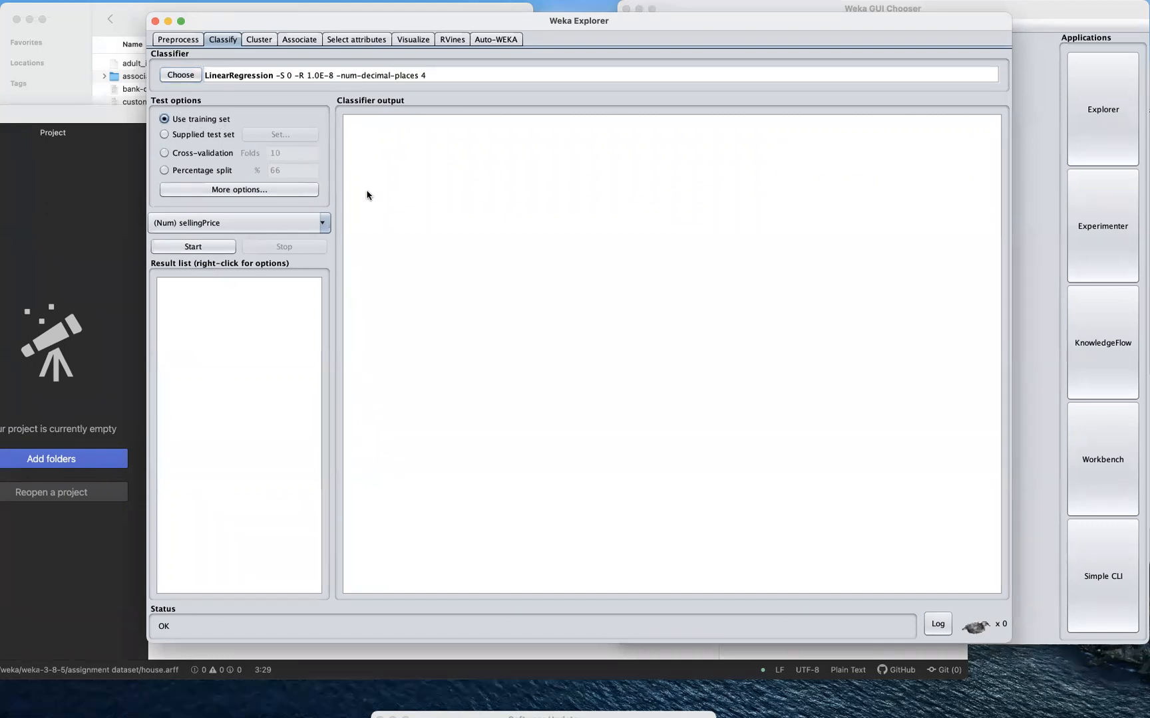
click(193, 246)
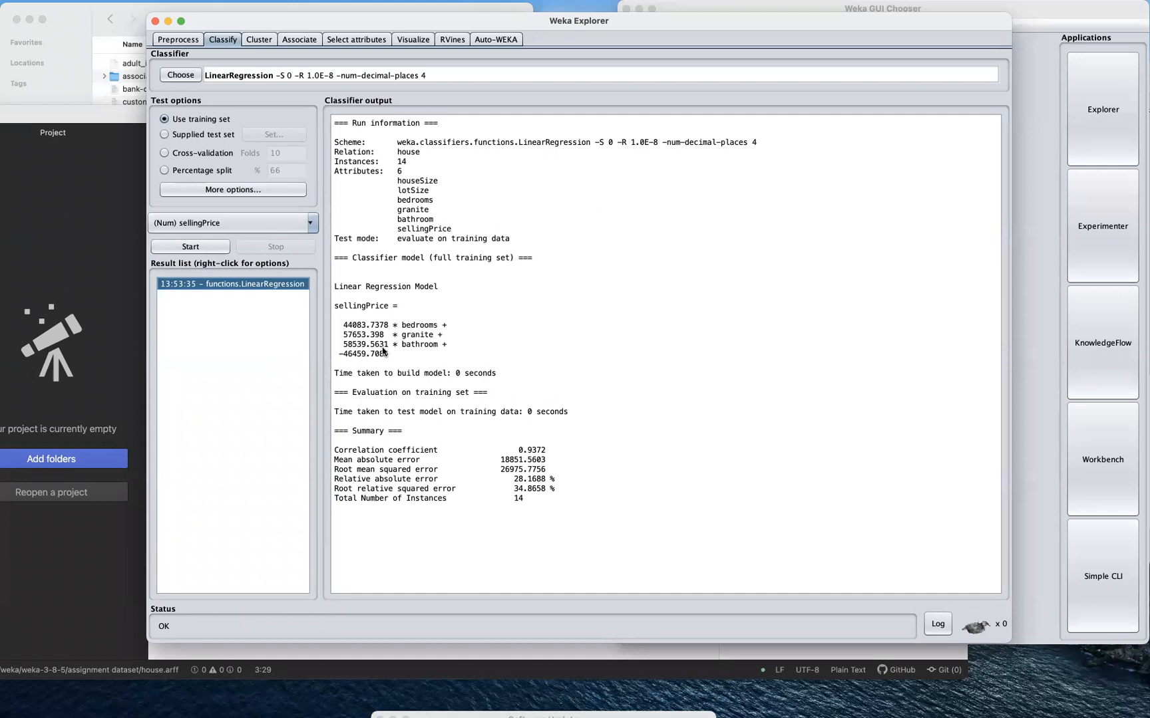
- Inspect the house instances in the widened data viewer, highlight row 7, and close it without changes
click(189, 41)
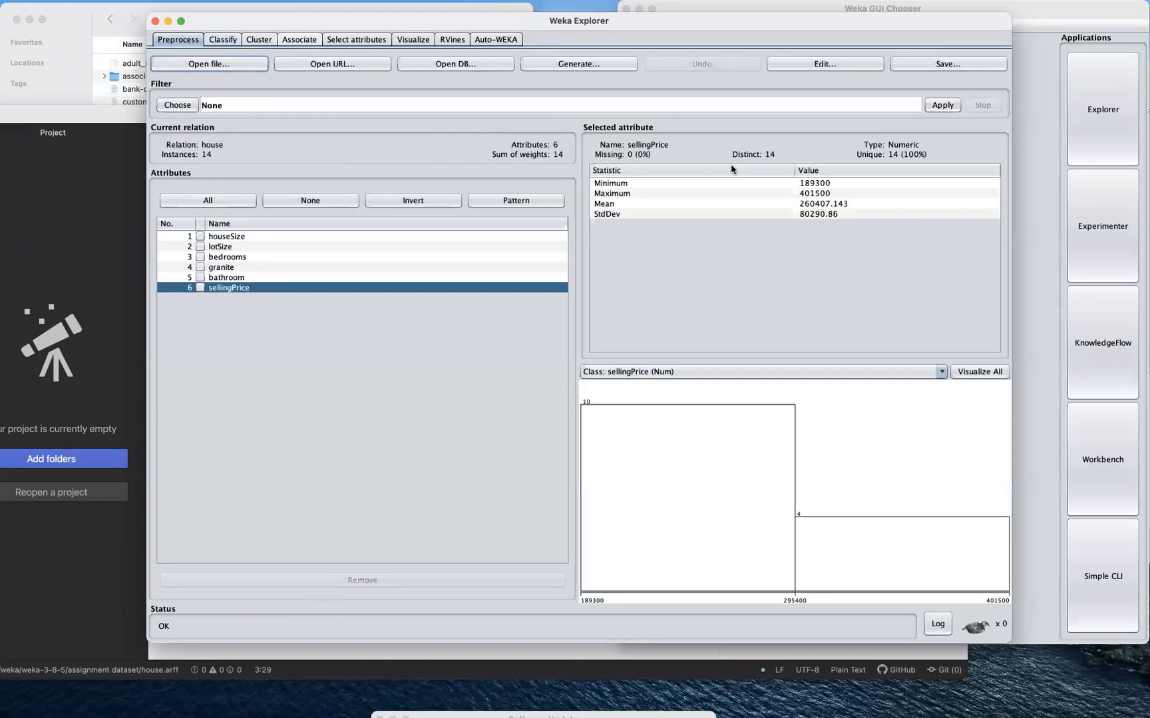
click(839, 64)
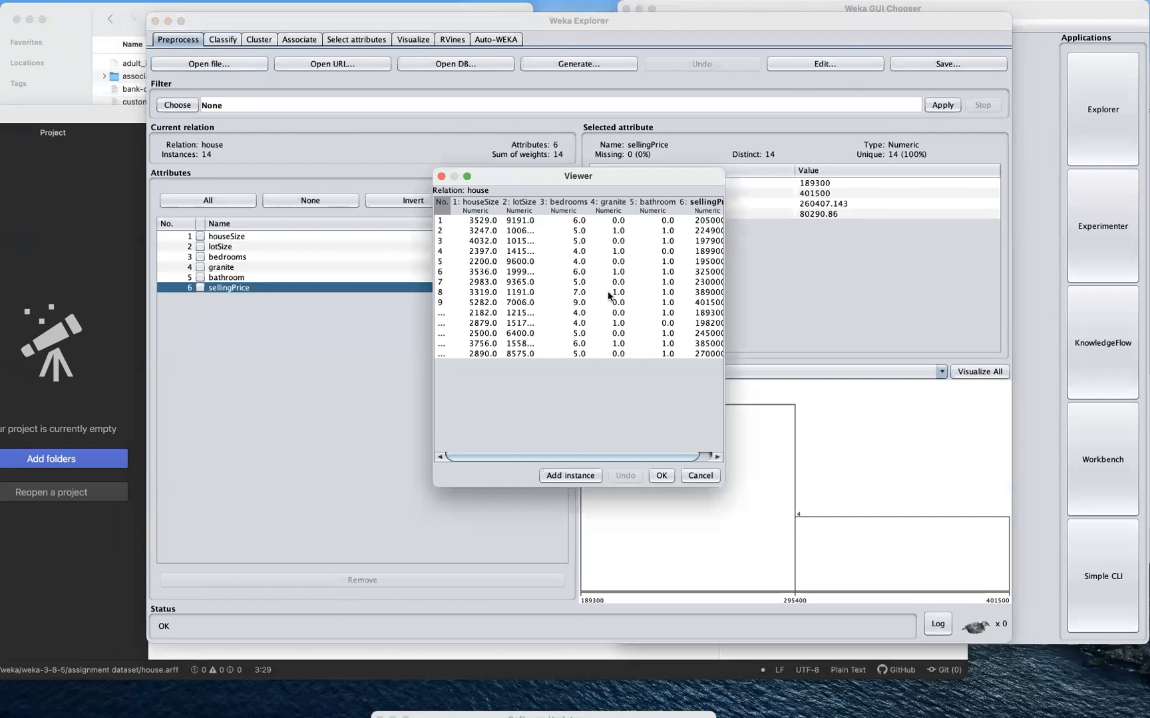
drag(723, 482, 957, 476)
click(481, 284)
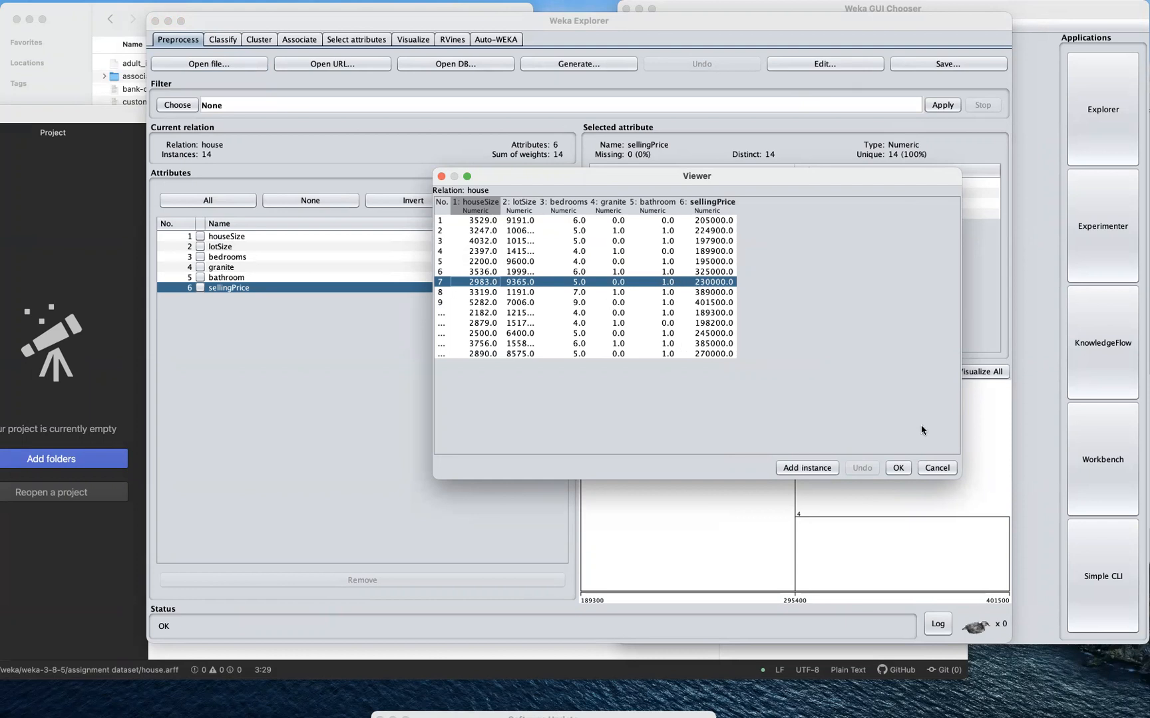
click(936, 468)
- Save the trained linear regression model in the saved model folder as linear.hous
click(223, 39)
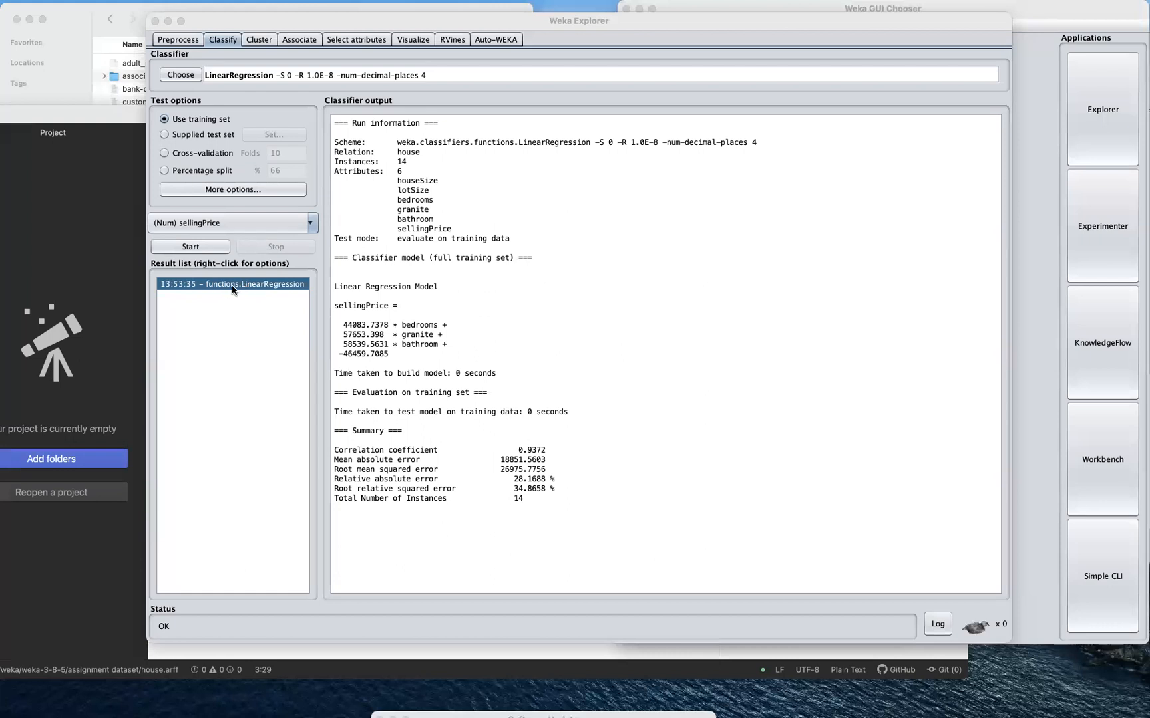
right_click(244, 288)
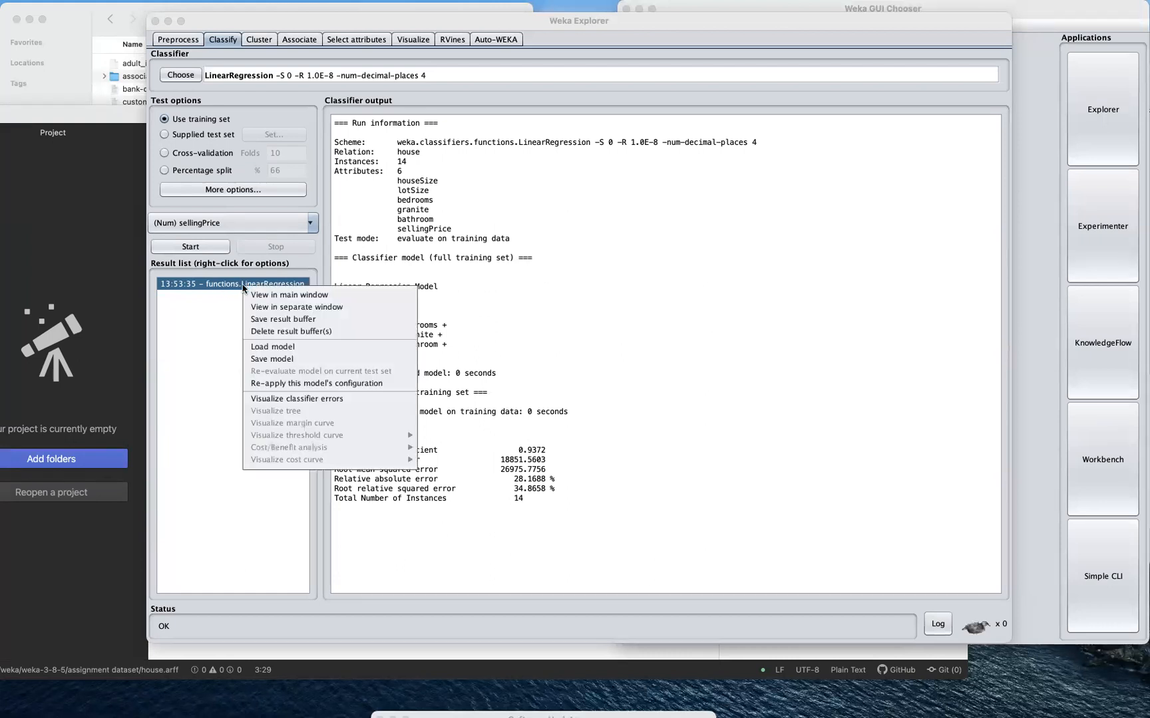
click(285, 359)
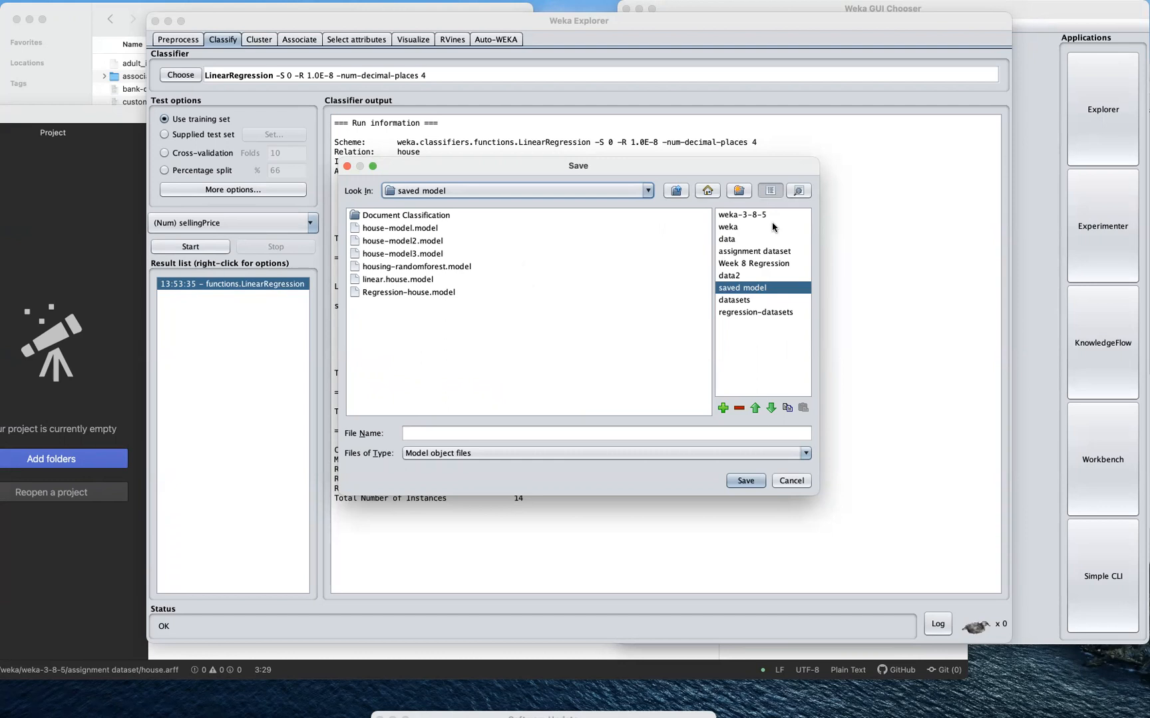
click(452, 433)
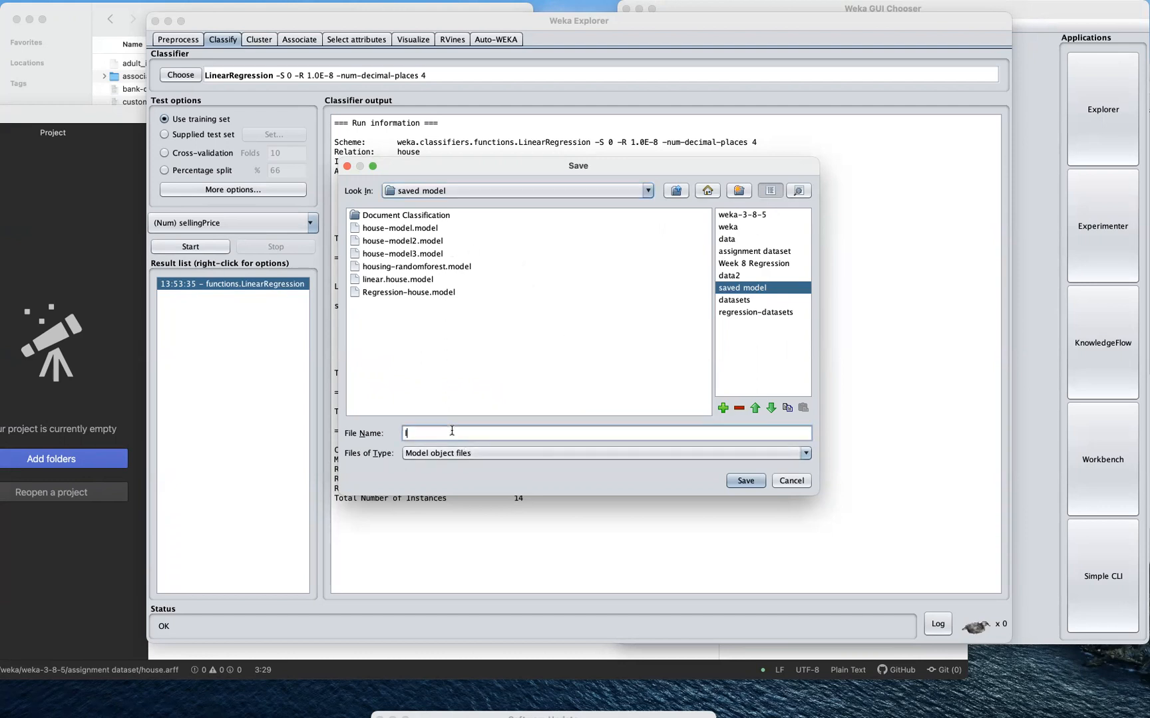
text(linear.hous)
click(748, 480)
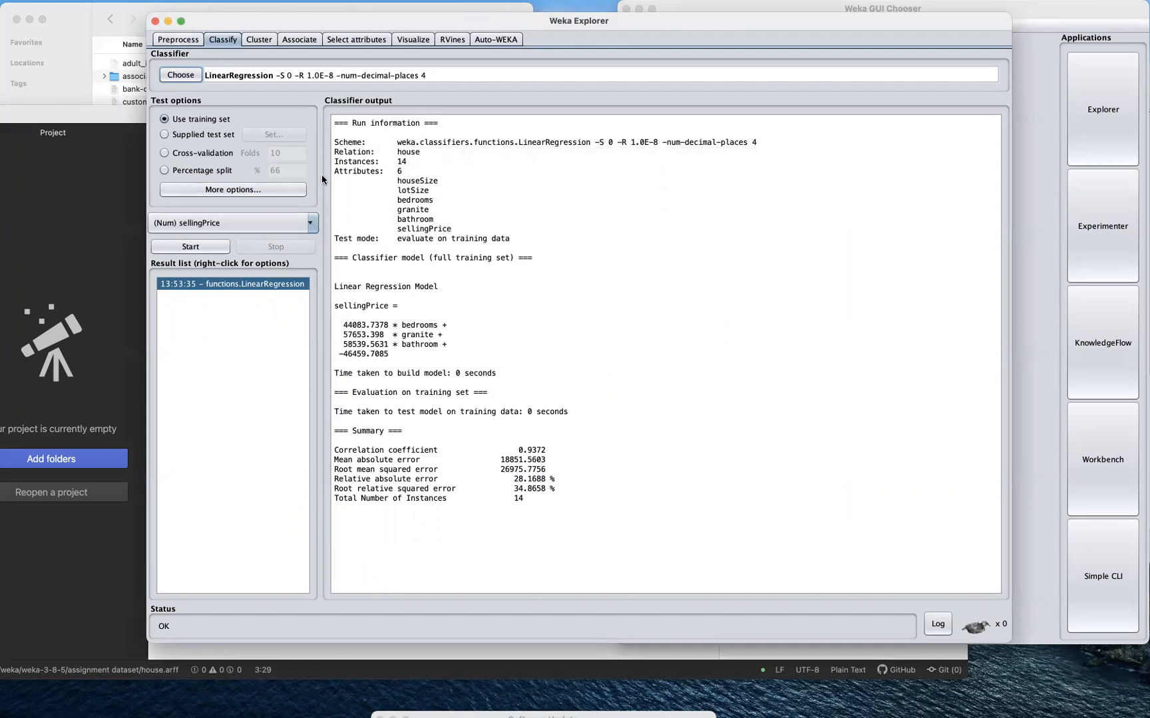
- Close the current Explorer window and open a fresh, enlarged Explorer window
click(155, 22)
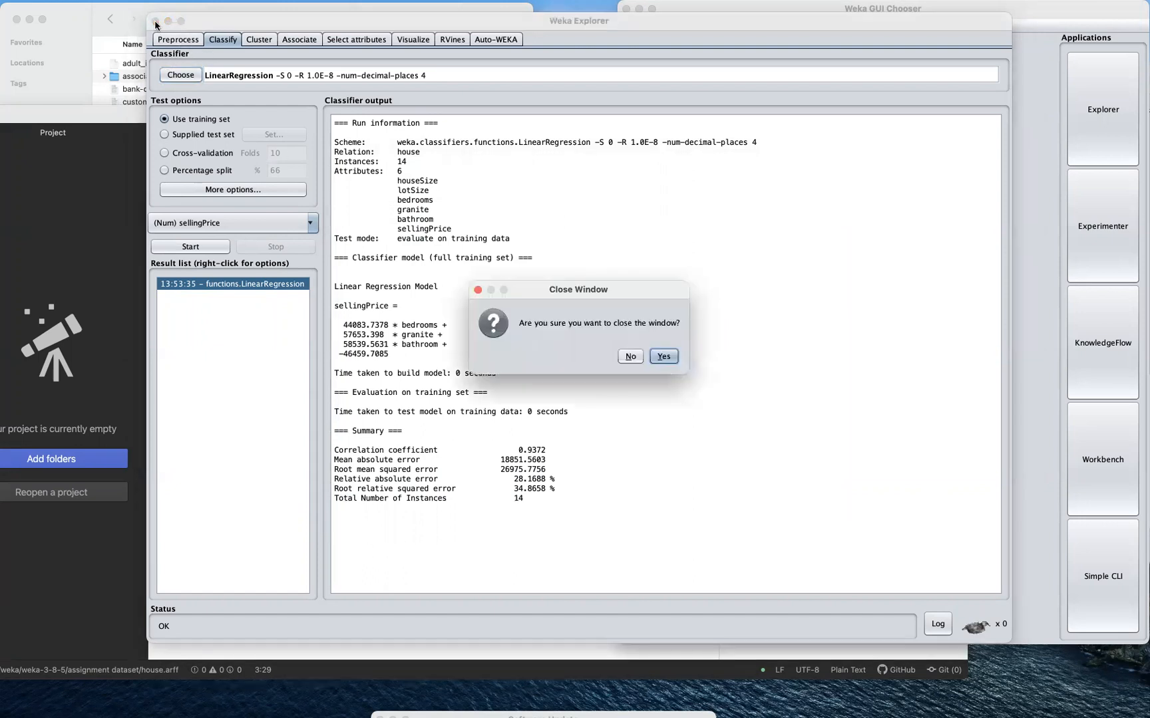
click(664, 356)
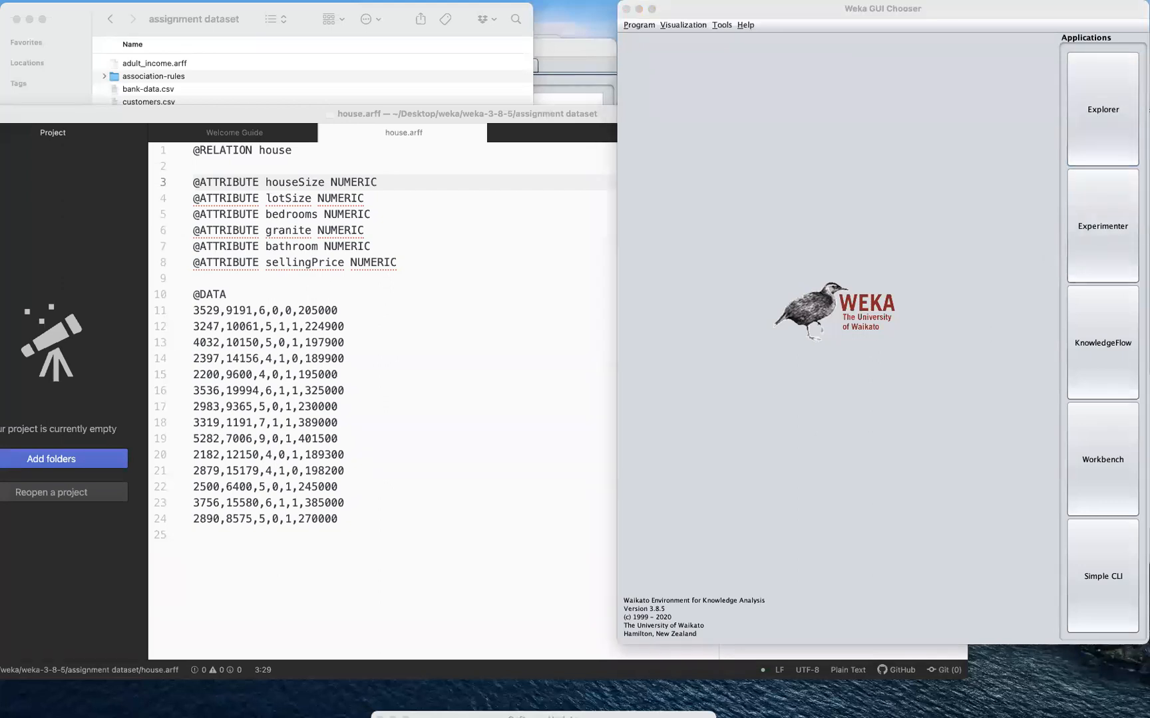
drag(1144, 170, 294, 24)
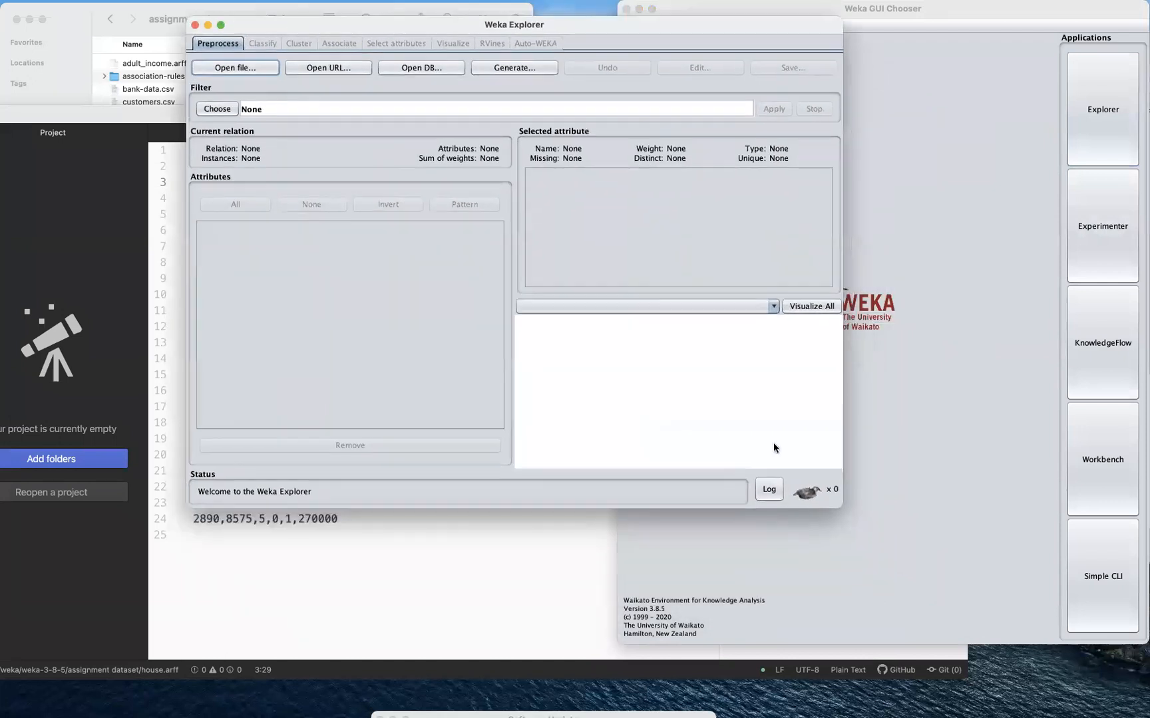
drag(842, 507, 1045, 635)
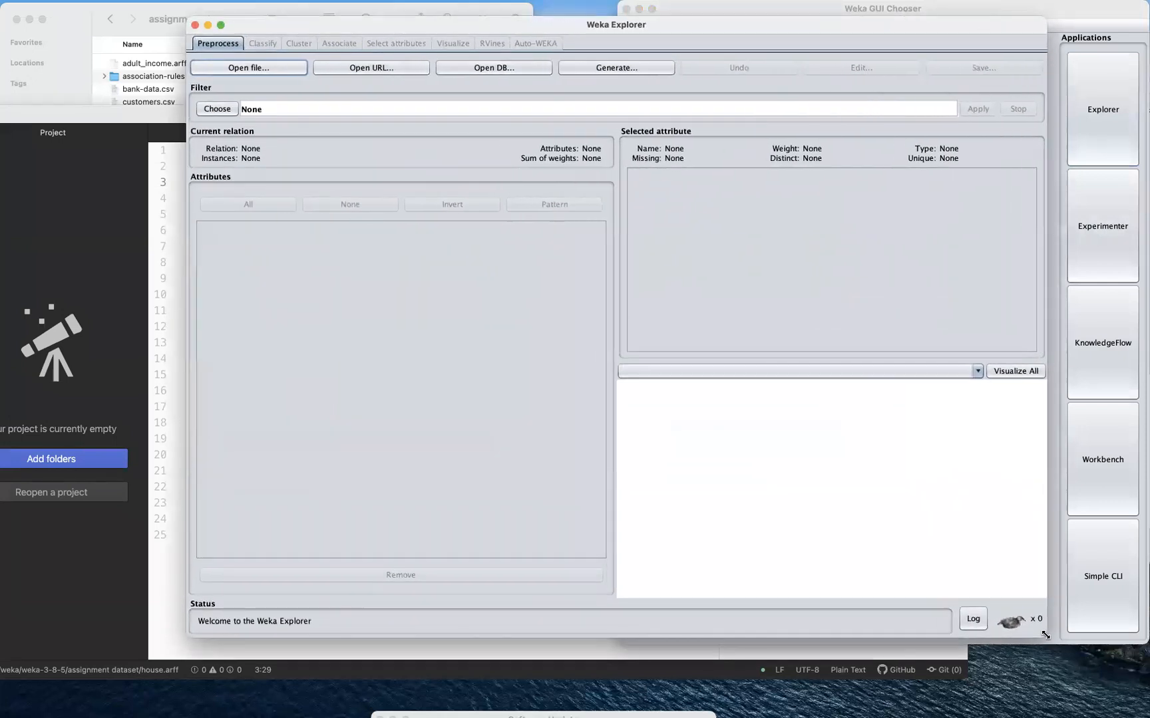
- Load the weather.arff dataset from the assignment dataset folder into the Explorer
click(248, 68)
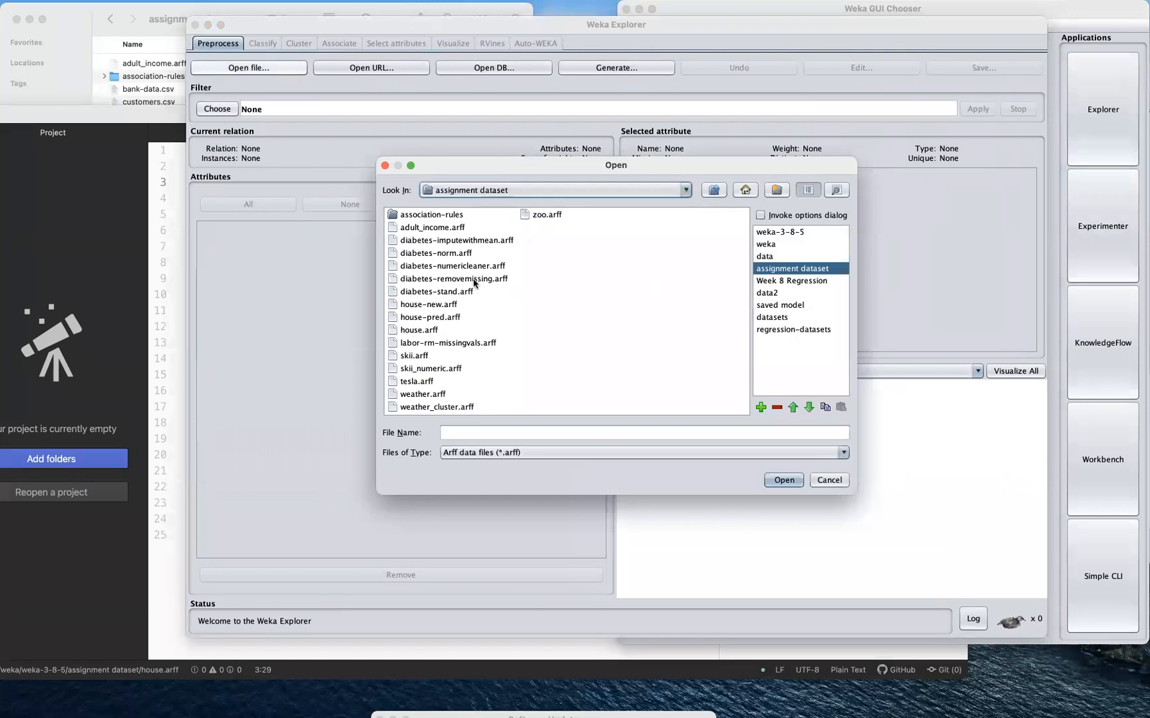
click(445, 229)
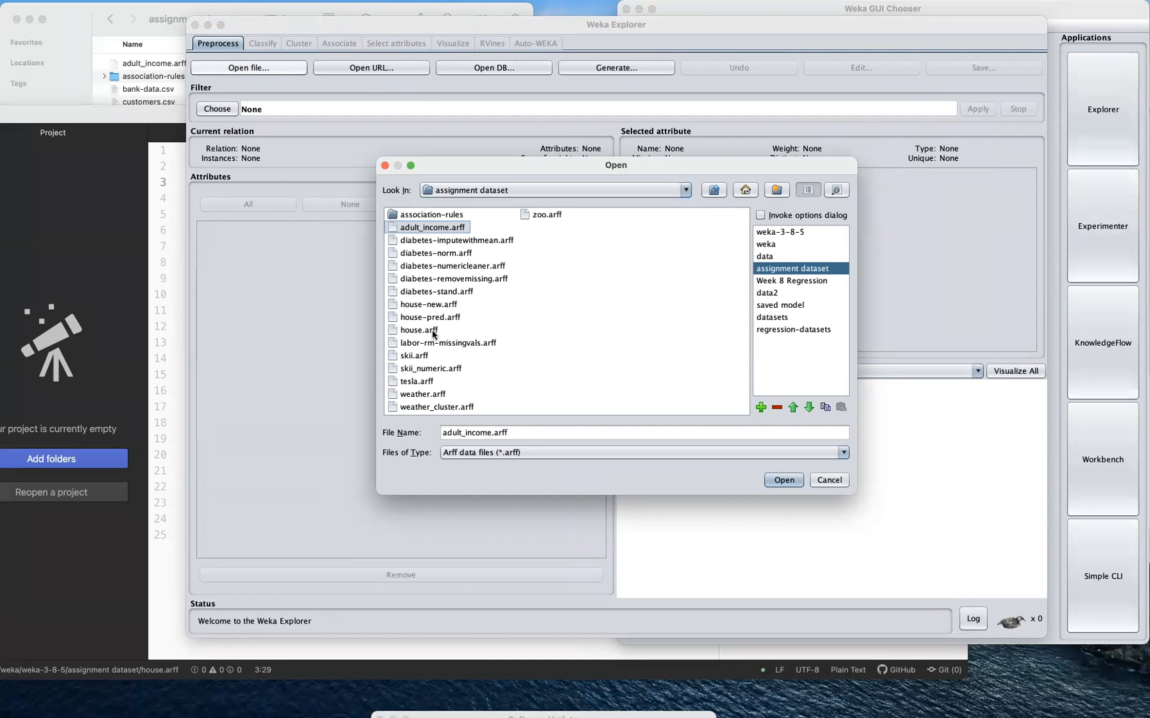
click(441, 394)
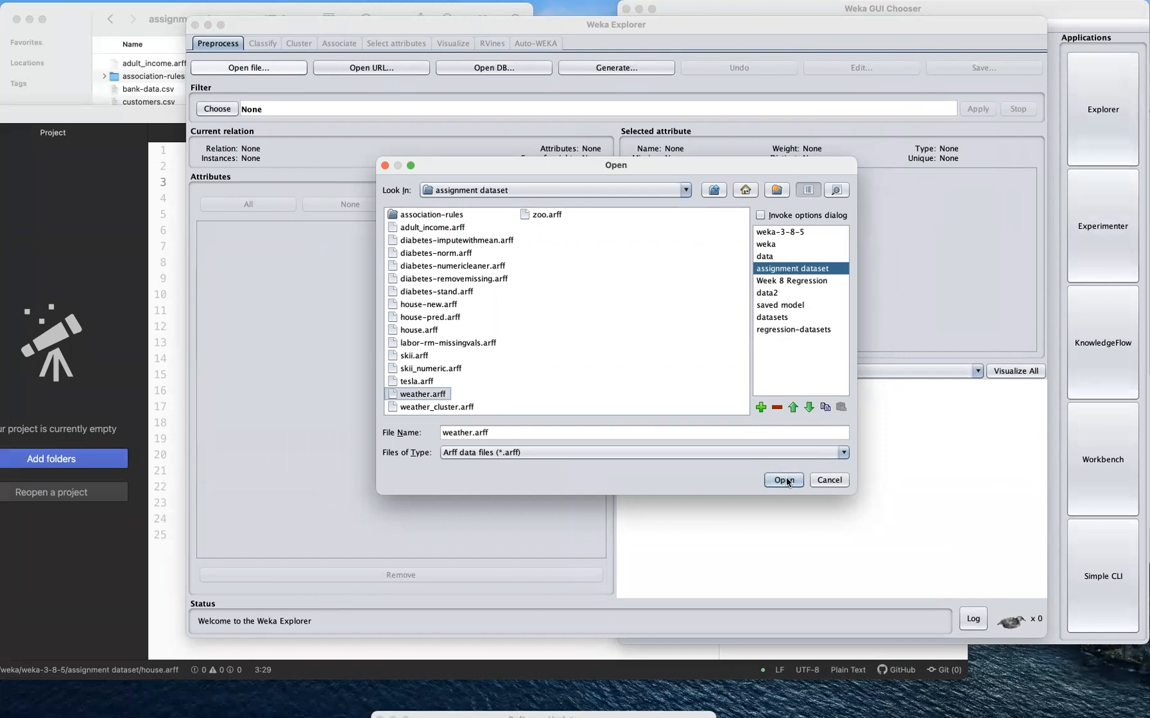
click(780, 481)
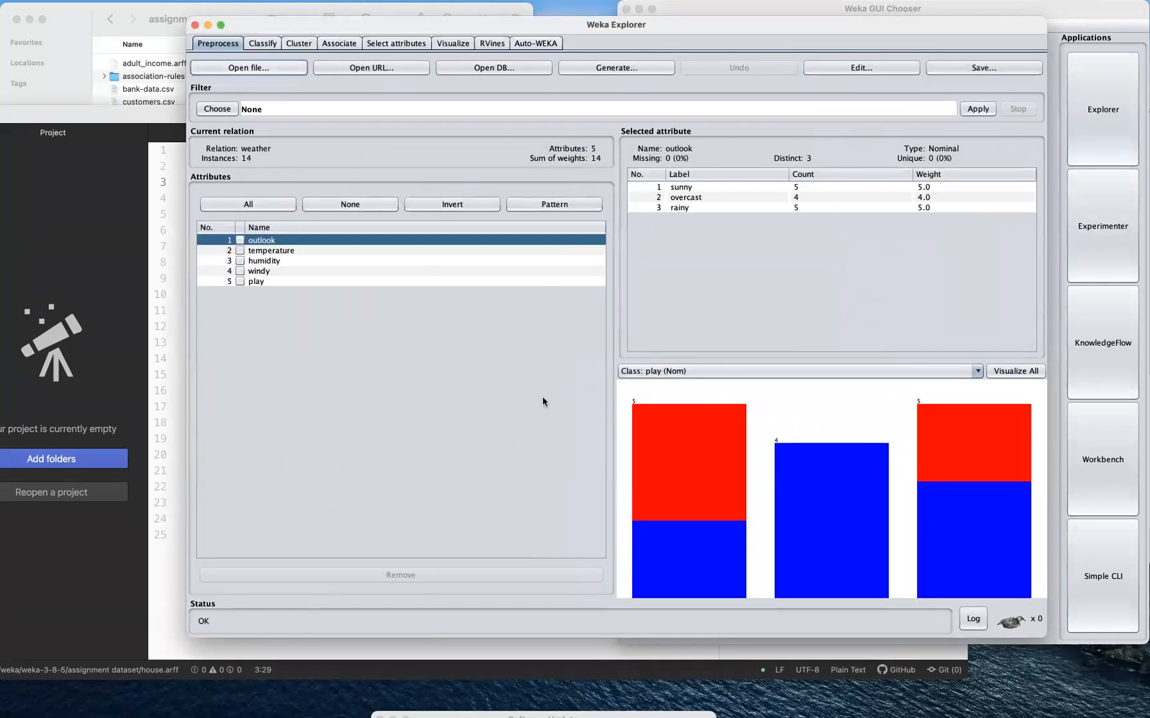
- Load the saved model linear.house.1.model from the saved model folder into the classifier result list
click(271, 45)
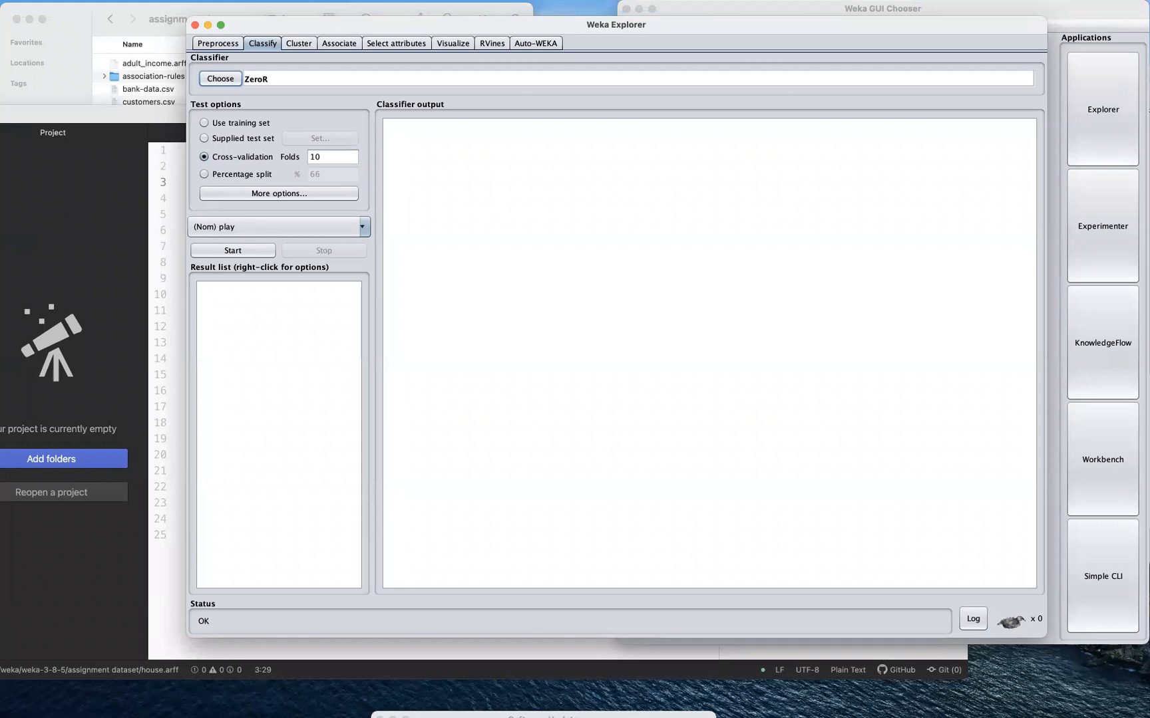
right_click(252, 322)
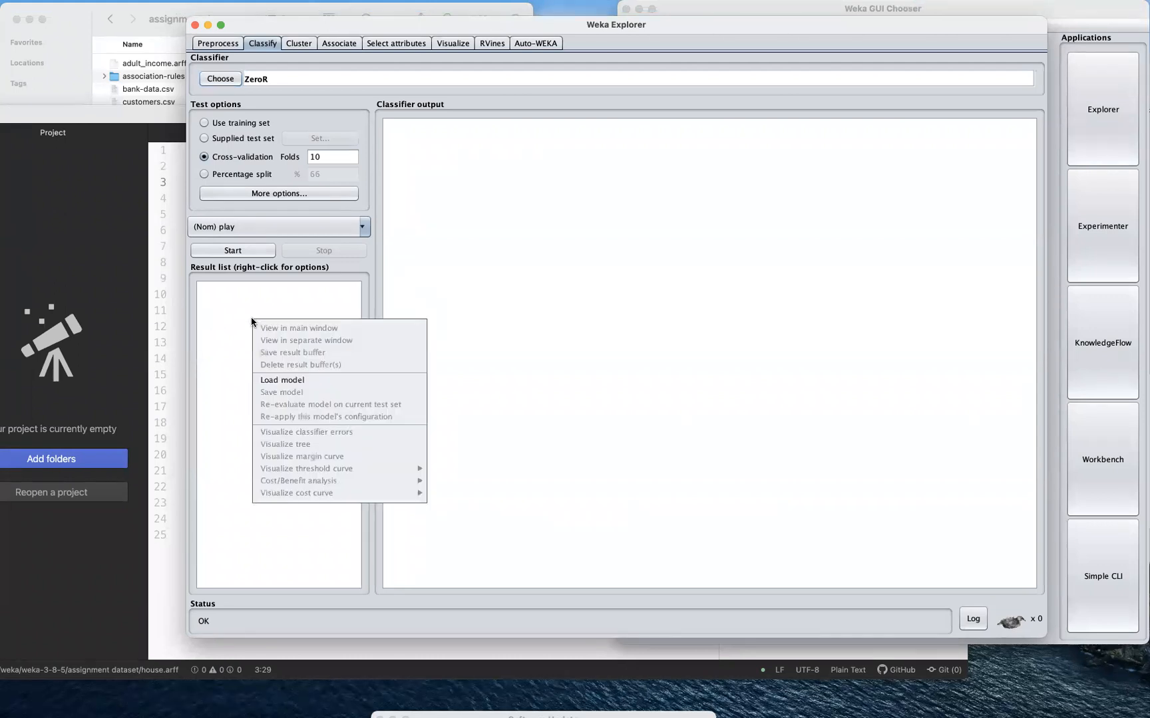
click(301, 380)
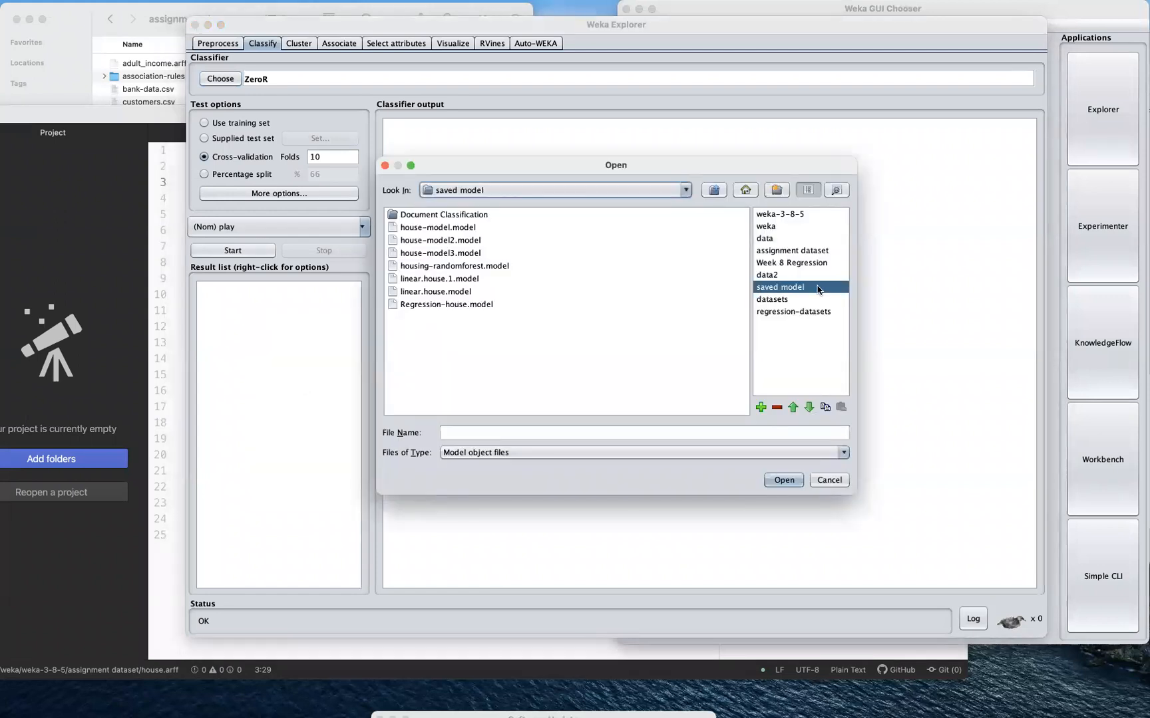
click(445, 282)
click(783, 481)
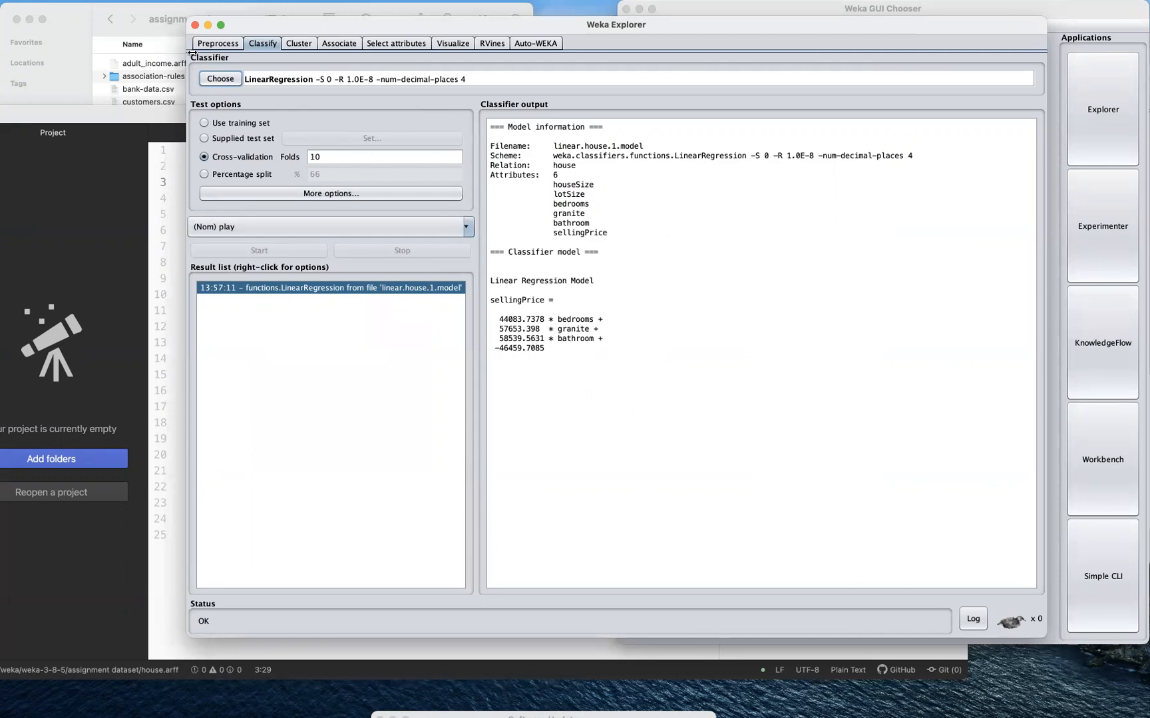
- Find house.arff in the Finder's assignment dataset folder and switch to its open copy in Atom
click(162, 23)
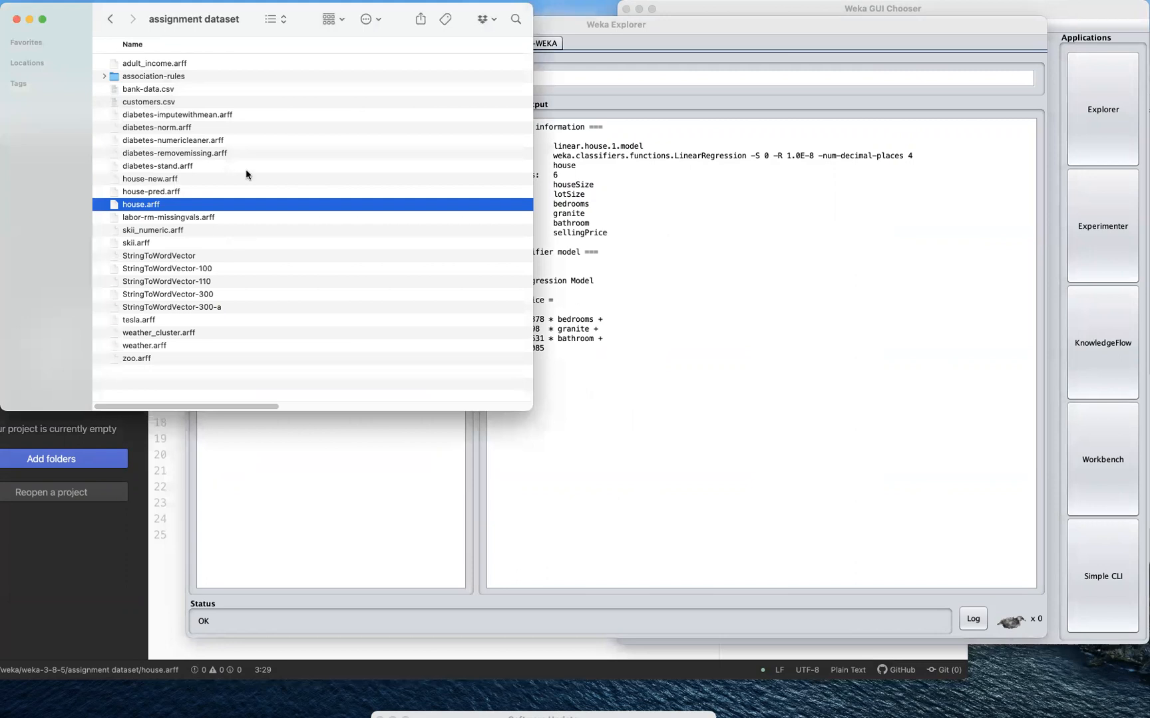
right_click(164, 205)
mouse_move(271, 228)
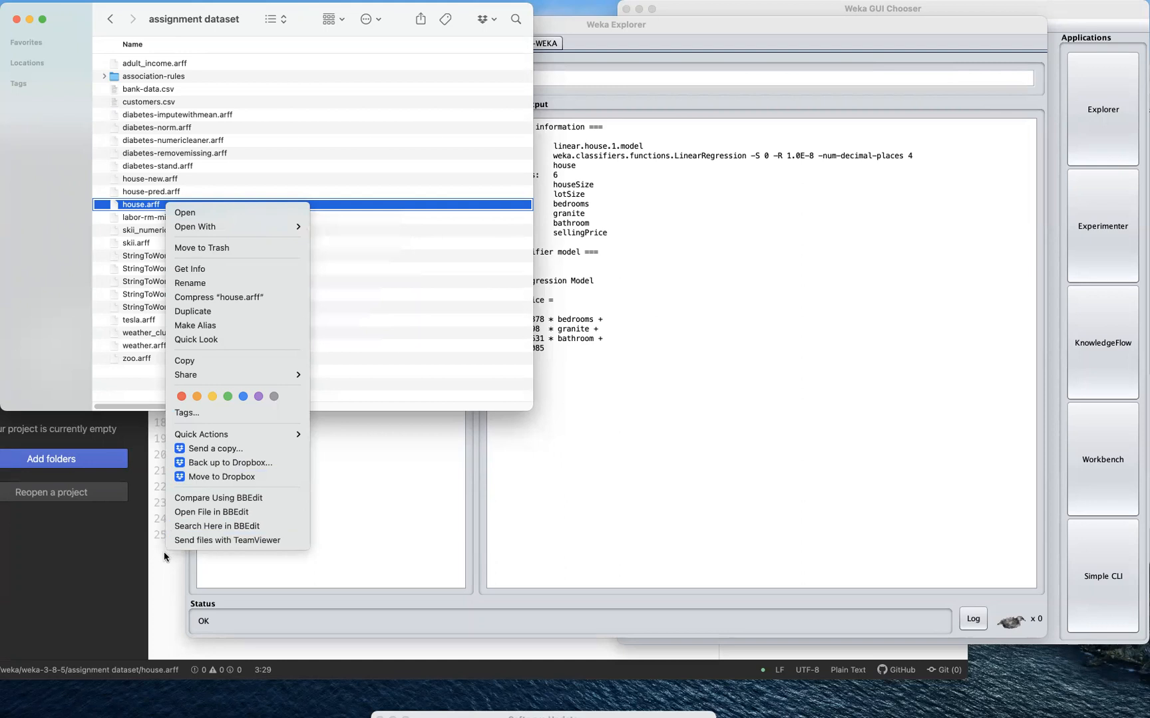
click(160, 572)
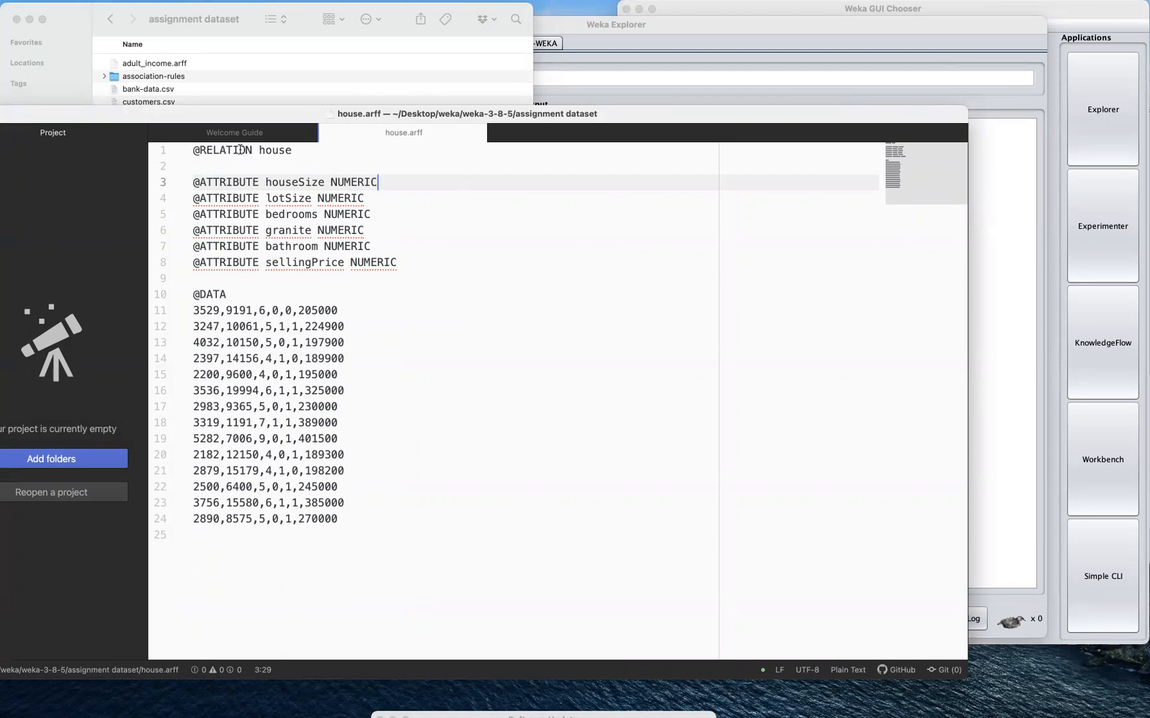
- Examine the relation name, the data section and the individual values of the first instance in house.arff
drag(258, 149, 301, 148)
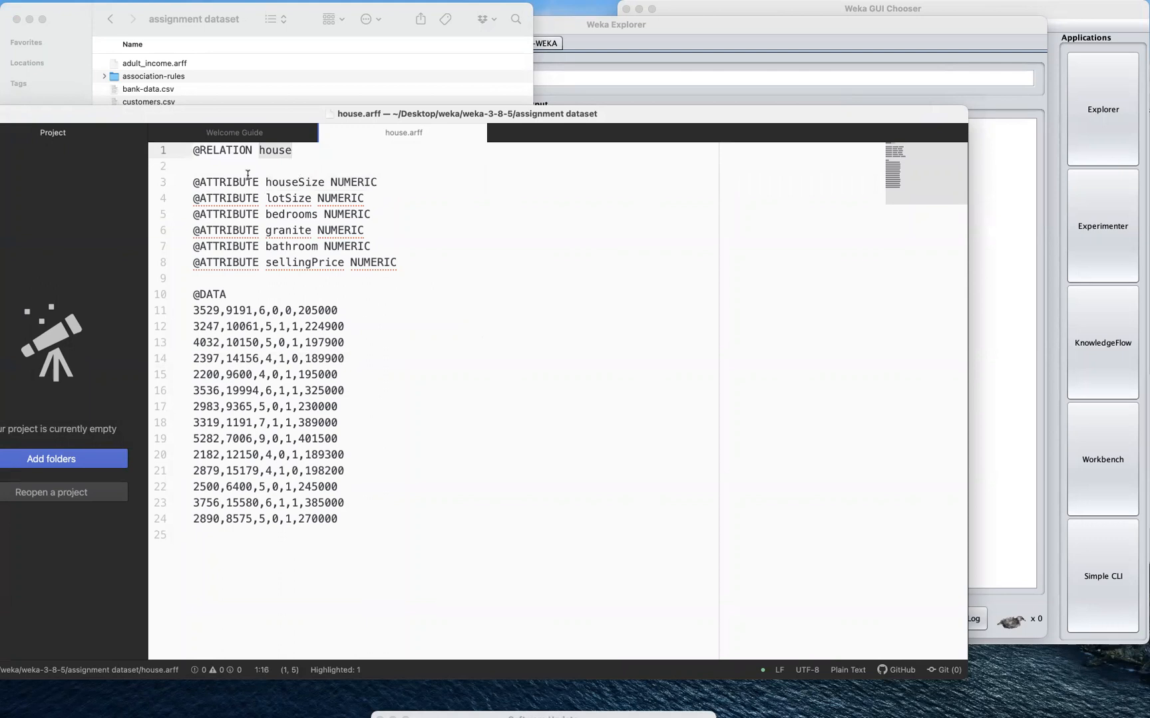
drag(233, 293, 364, 304)
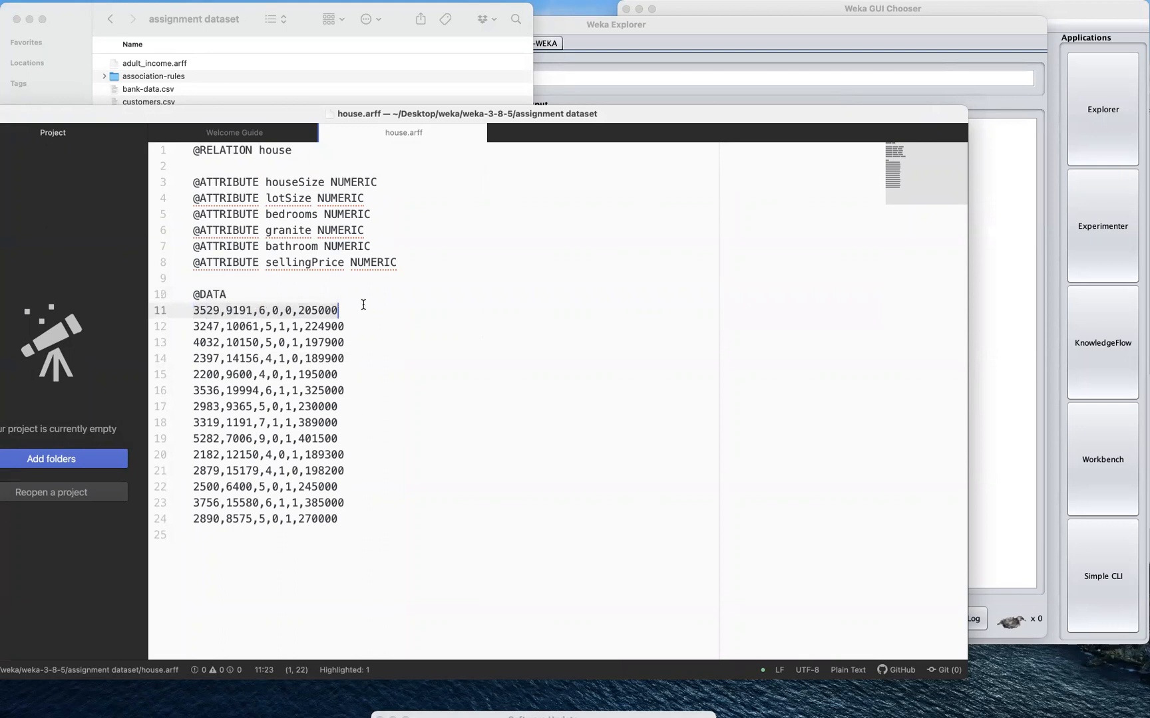
click(213, 310)
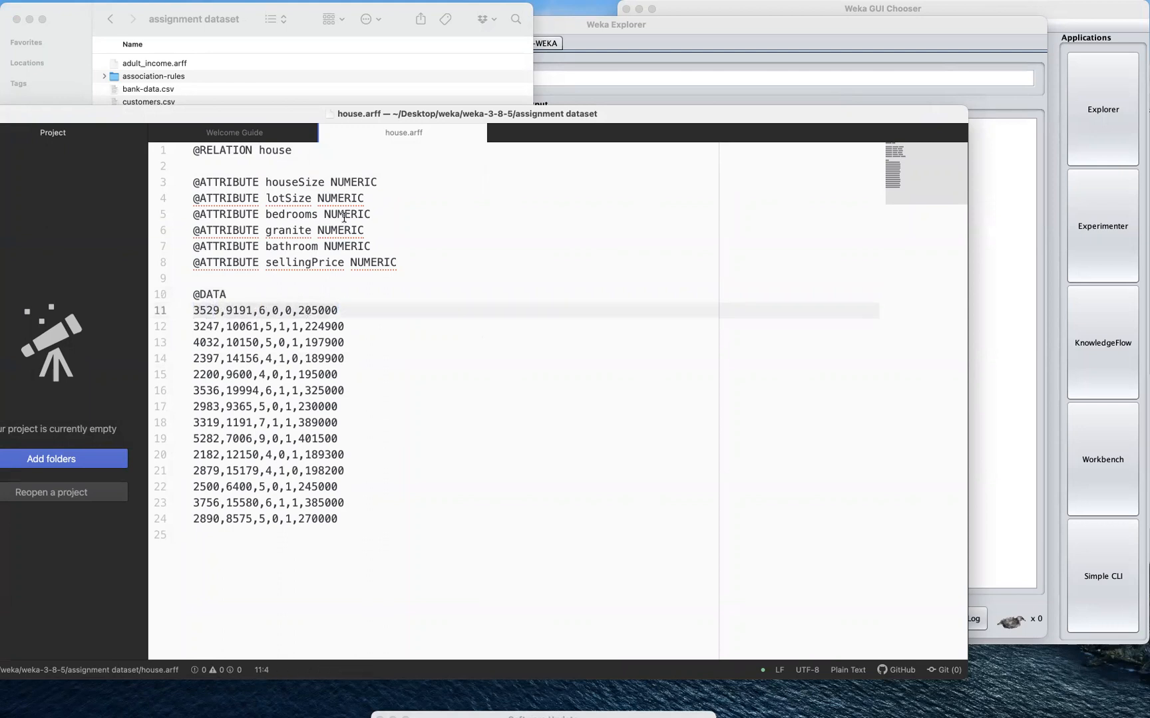
double_click(211, 310)
double_click(242, 310)
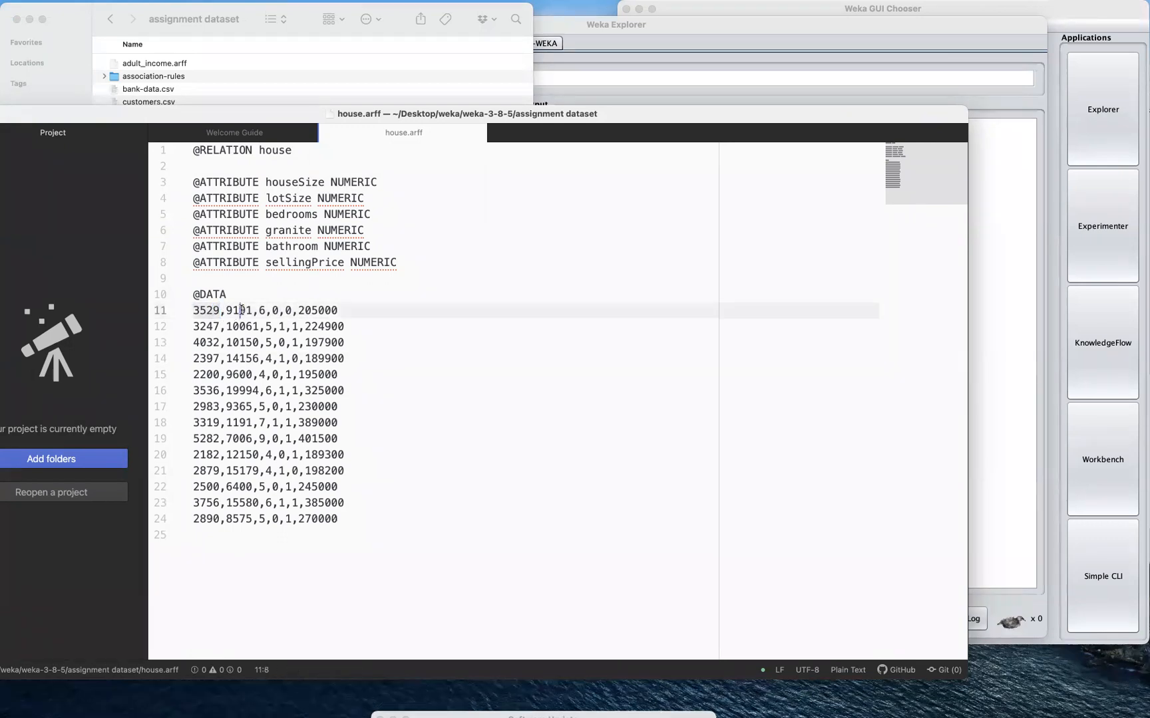
click(261, 310)
double_click(261, 310)
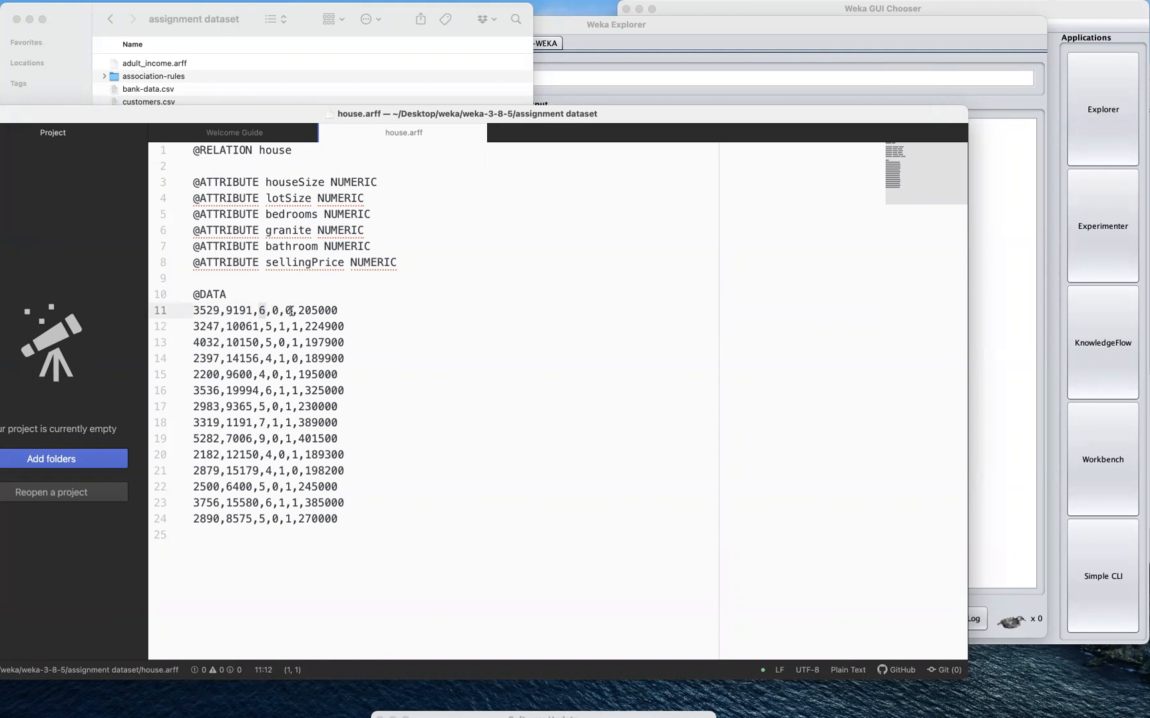
double_click(324, 310)
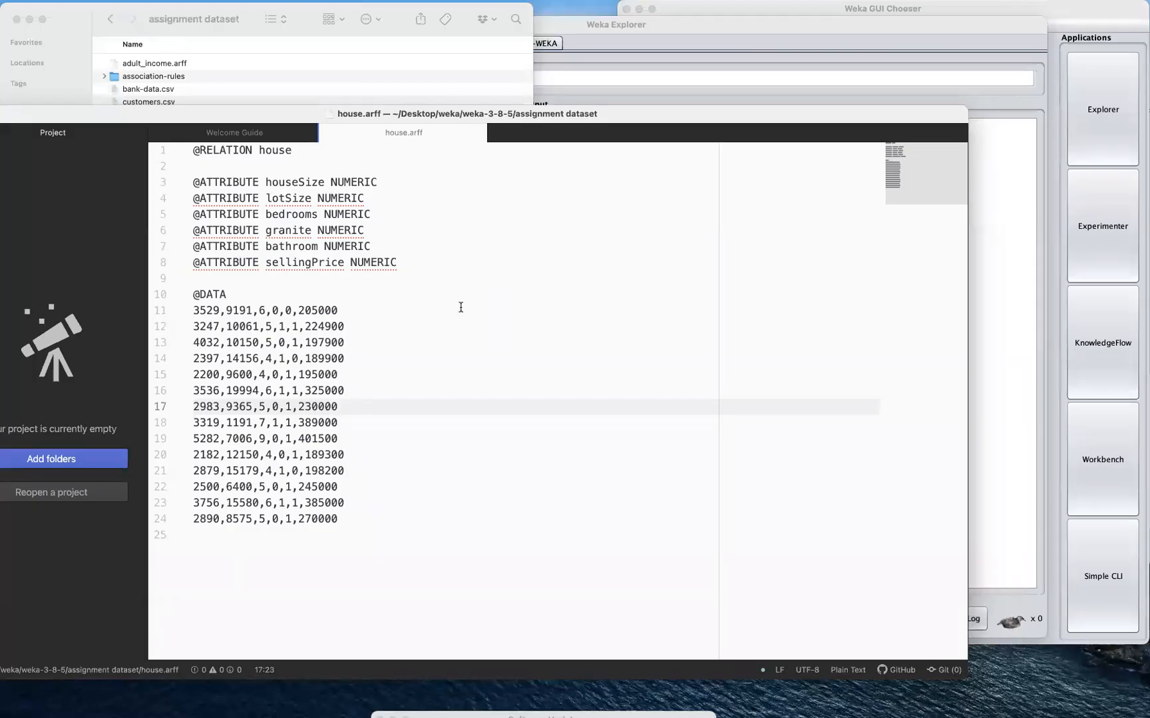
- Keep only the first six data rows of house.arff by deleting the instances on lines 17 to 24
click(461, 307)
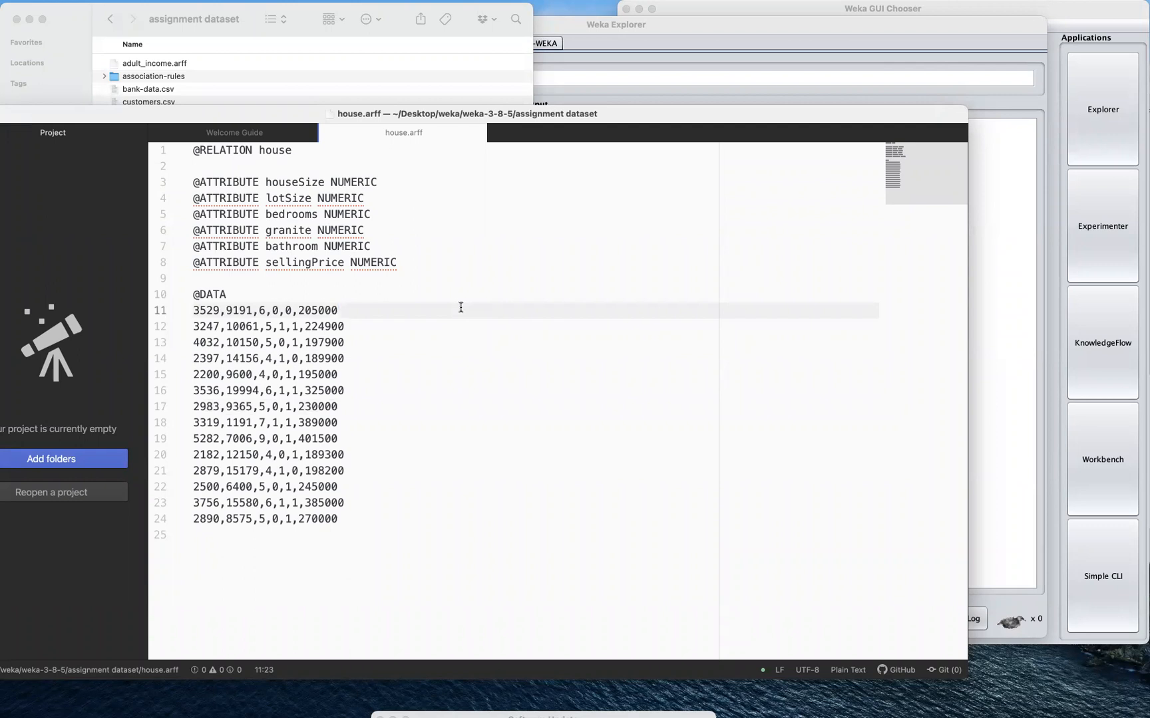
click(175, 310)
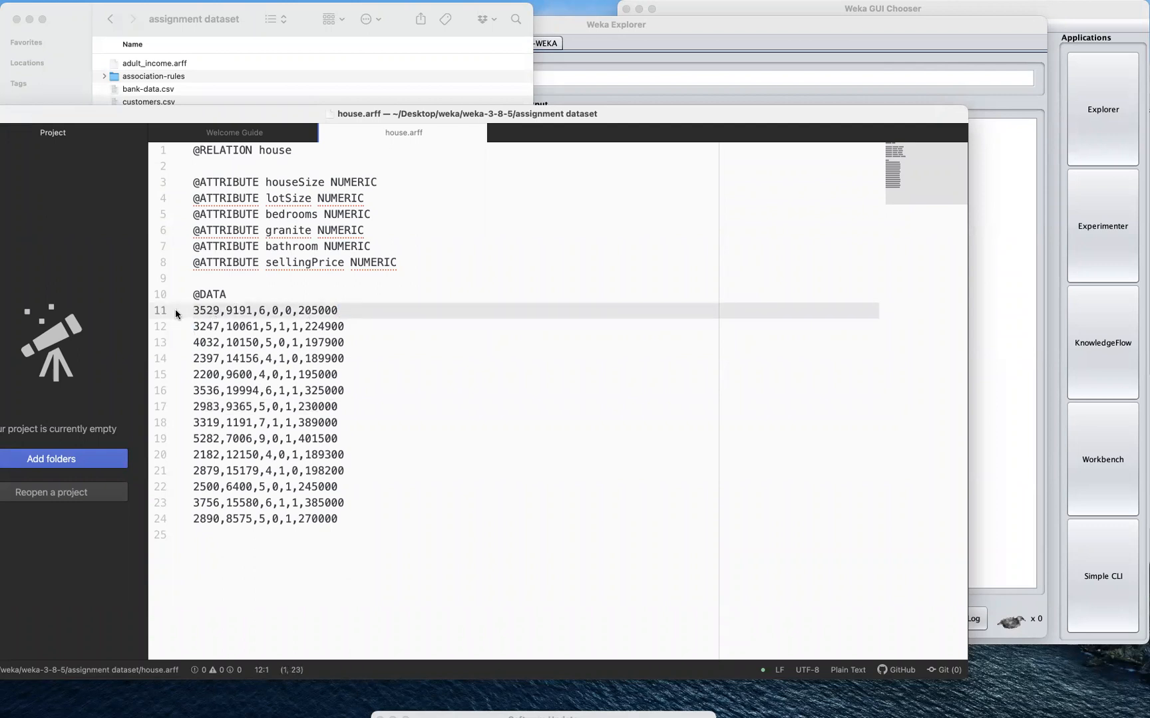
click(343, 307)
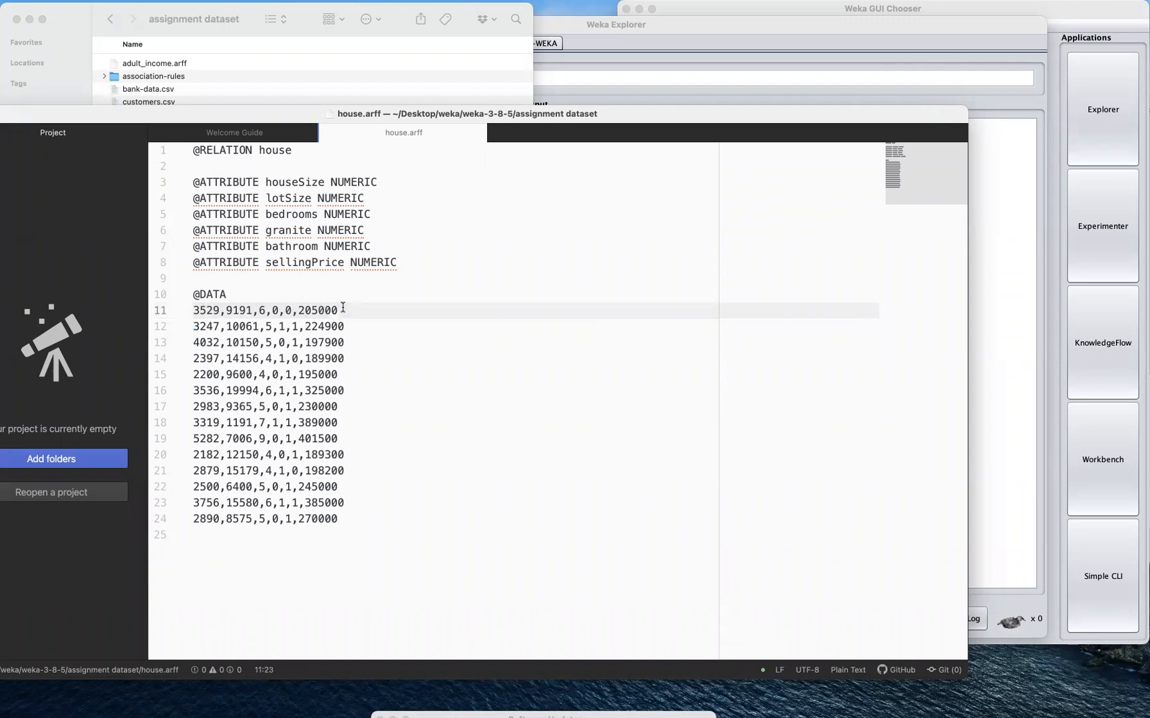
key(Down)
key(Down)
key(Down)
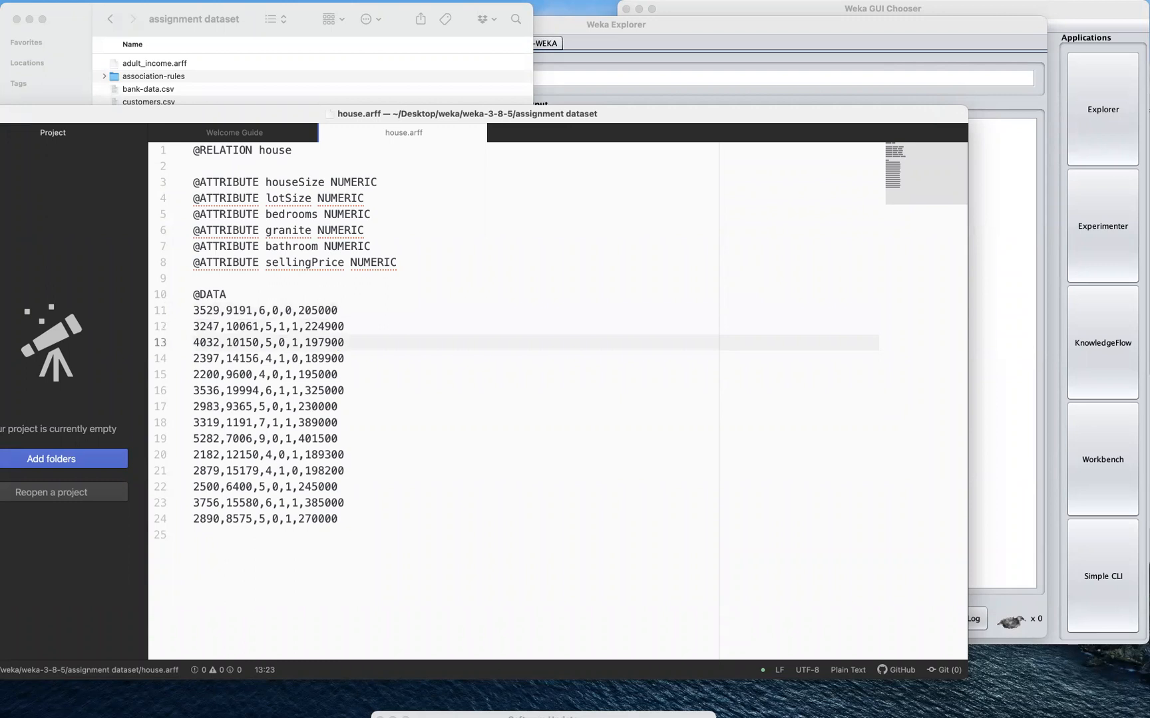
key(Down)
key(Down)
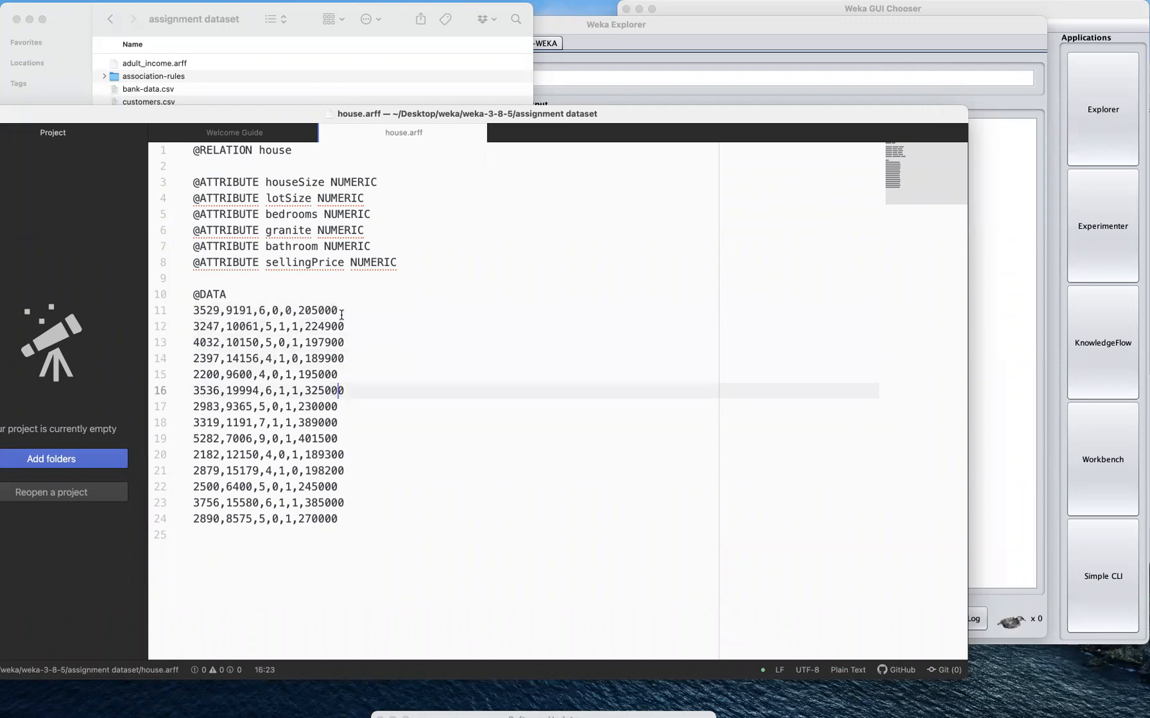
click(348, 391)
drag(193, 408, 368, 517)
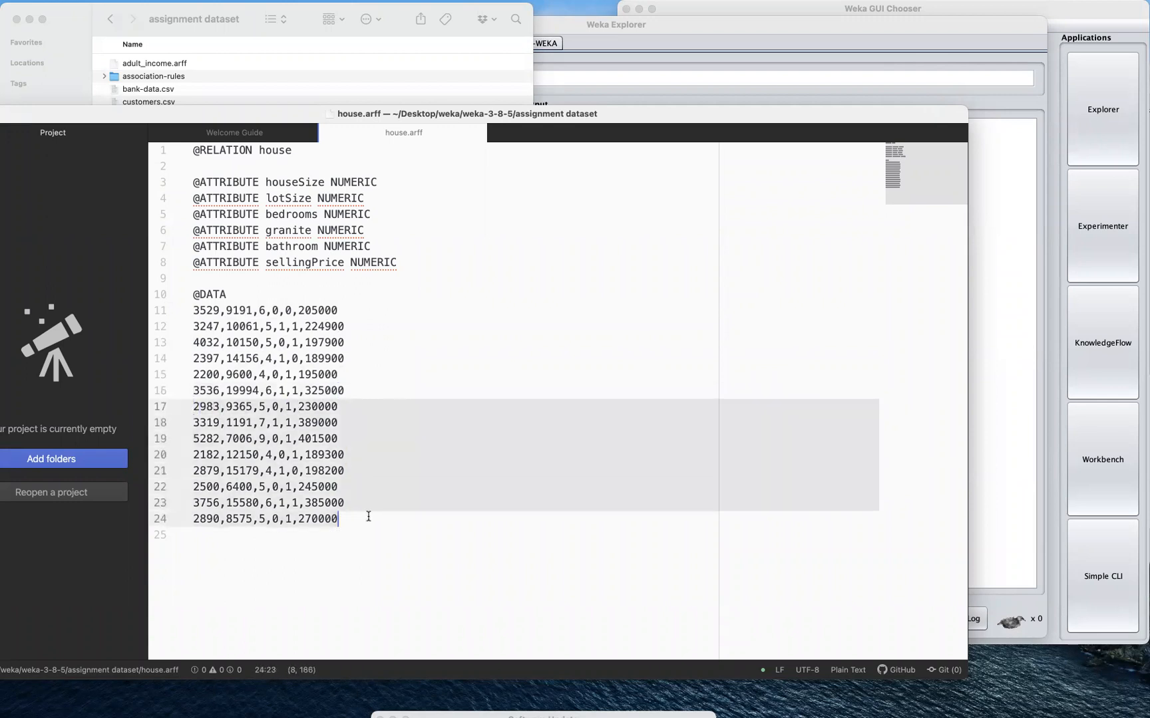
key(BackSpace)
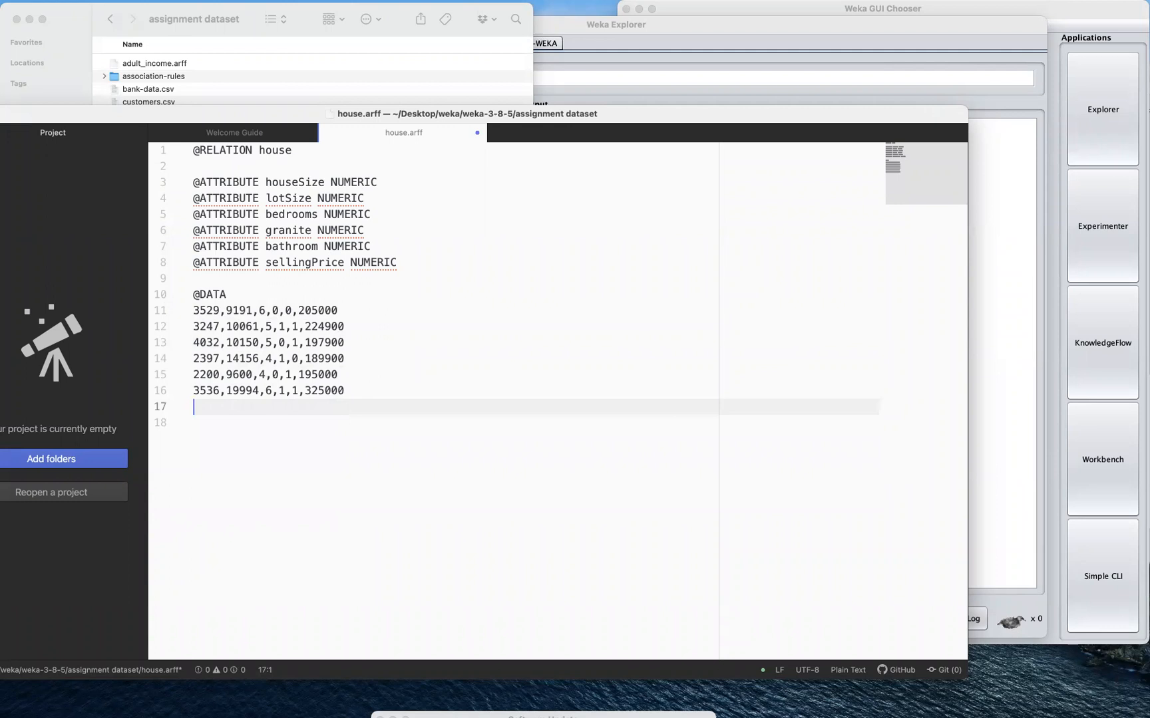
key(BackSpace)
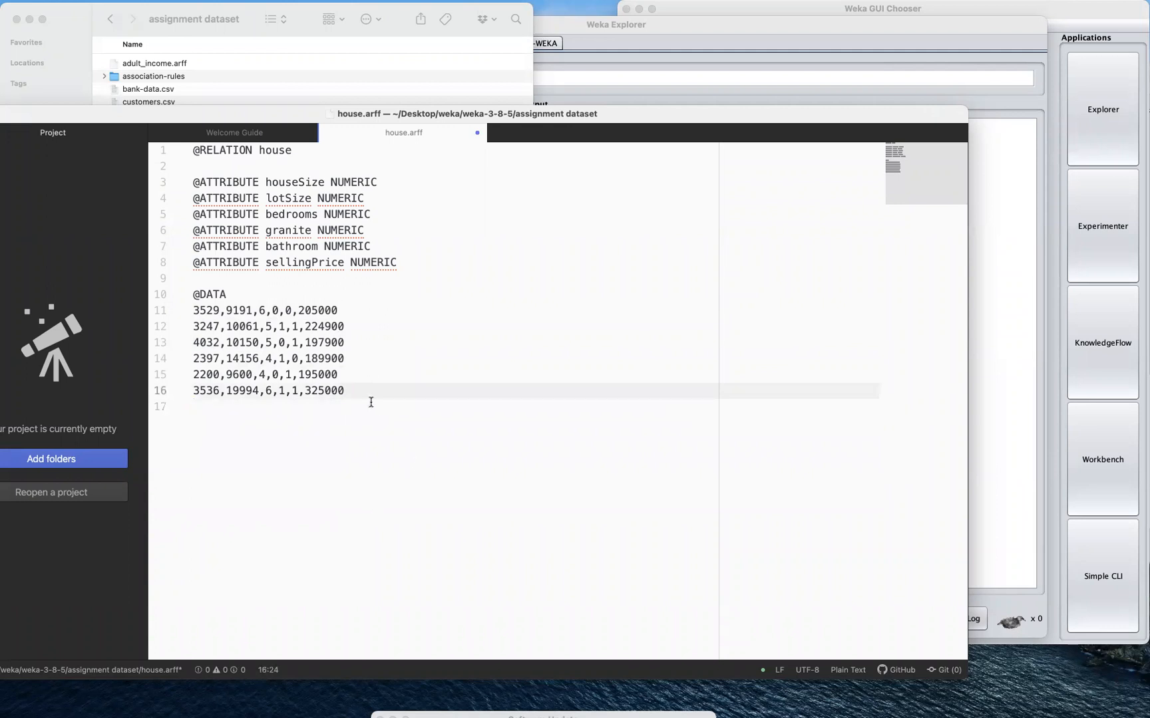
- Replace the sellingPrice value with ? in all six data rows on lines 11 to 16
drag(299, 310, 348, 309)
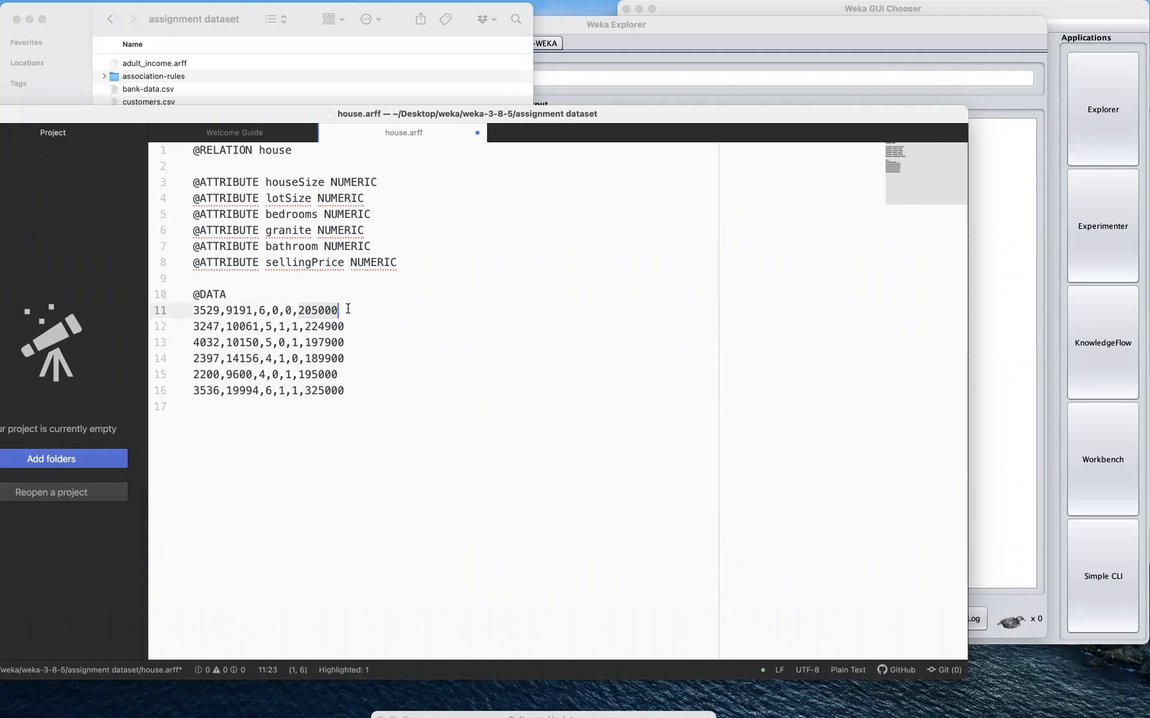
text(?)
double_click(330, 326)
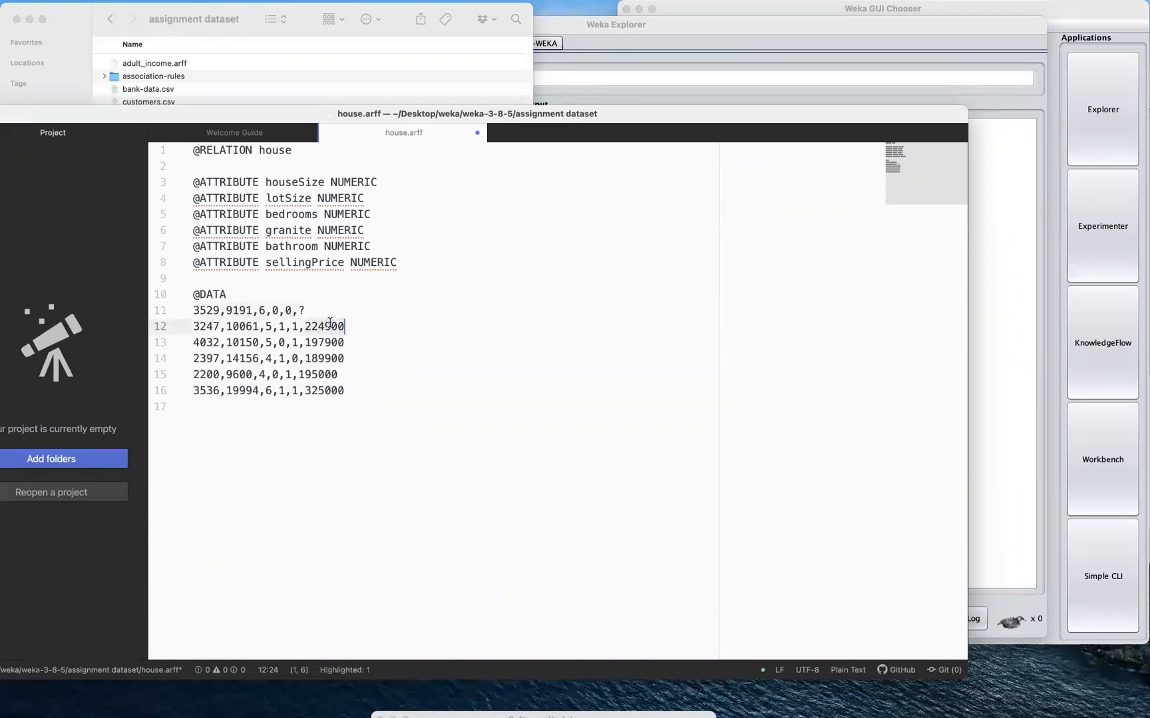
text(?)
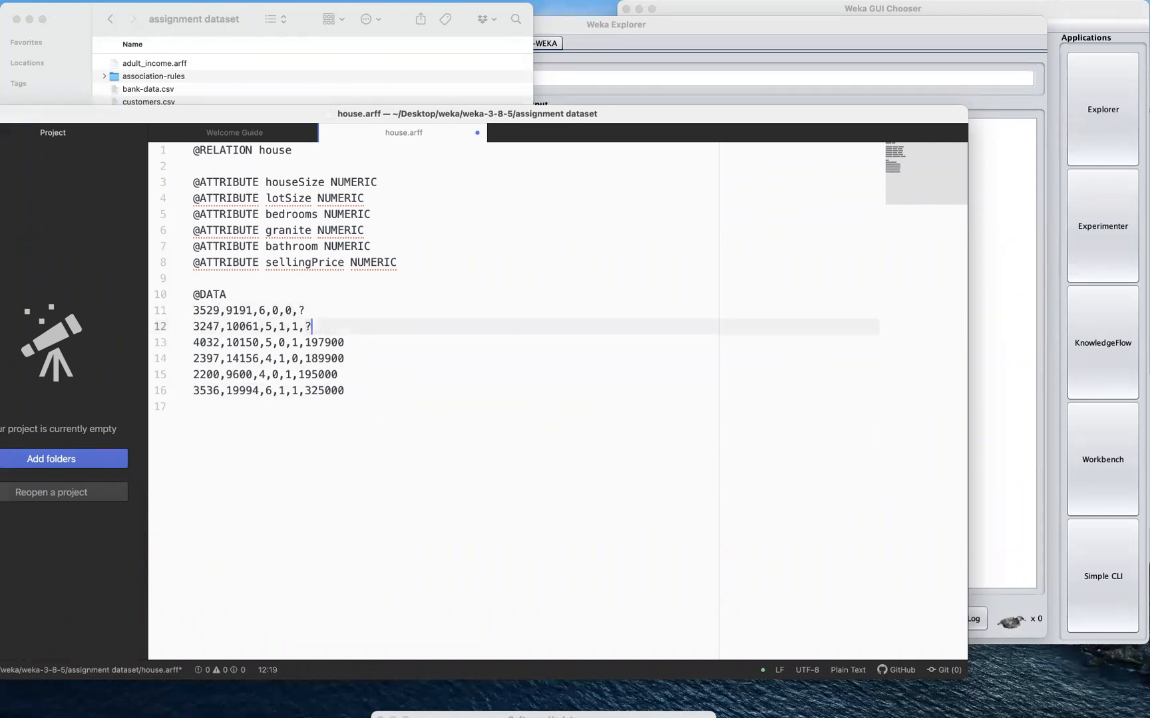
double_click(325, 342)
text(?)
double_click(328, 357)
text(?)
double_click(327, 374)
text(?)
double_click(328, 391)
key(BackSpace)
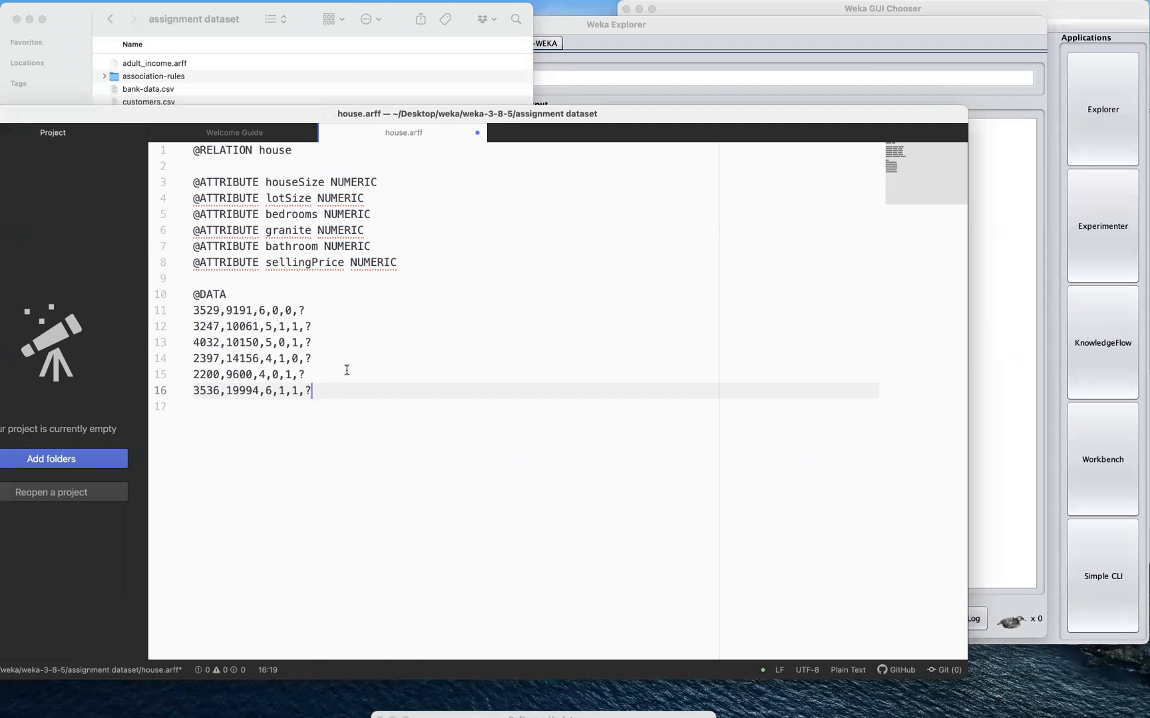
- Save the edited file under the new name house-new-data.arff in the assignment dataset folder
mouse_move(132, 8)
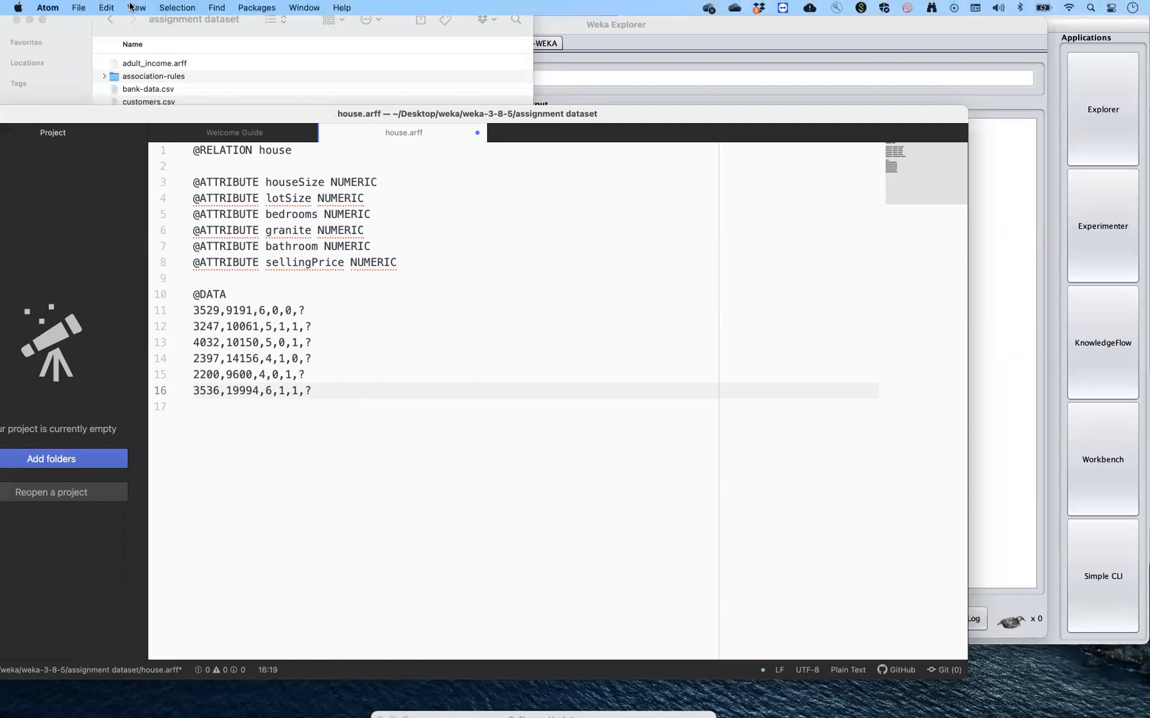
click(79, 8)
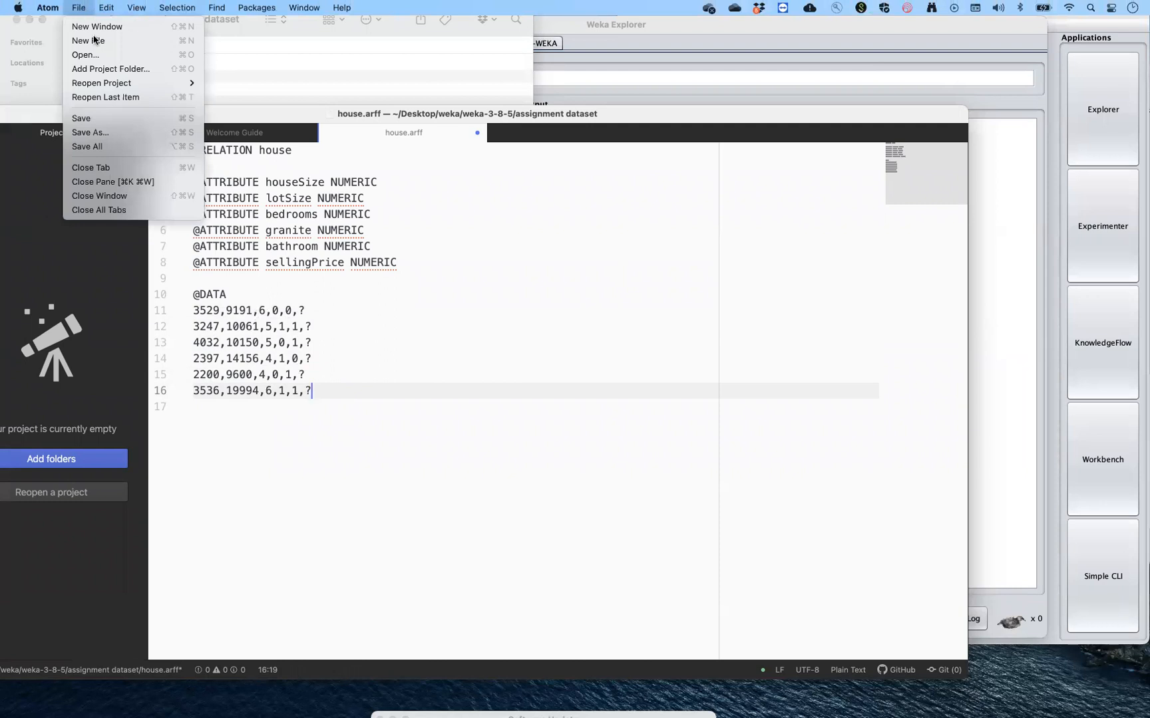
click(100, 133)
click(464, 248)
text(-new-)
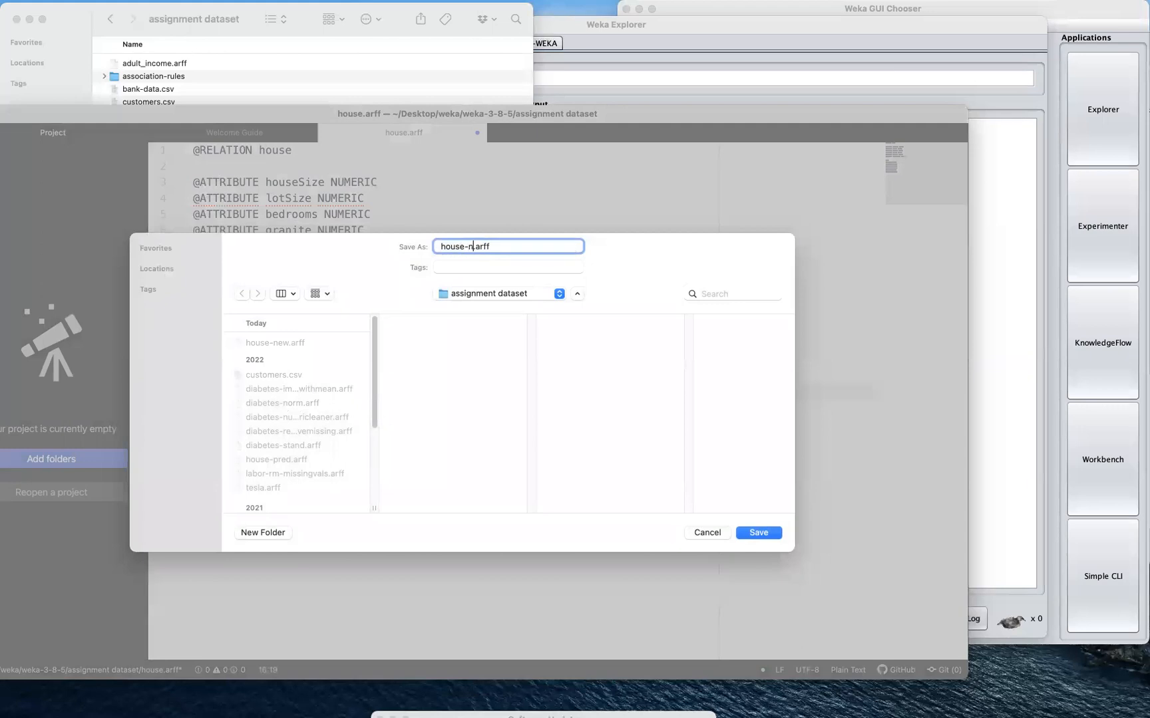
text(dat)
text(a)
click(761, 533)
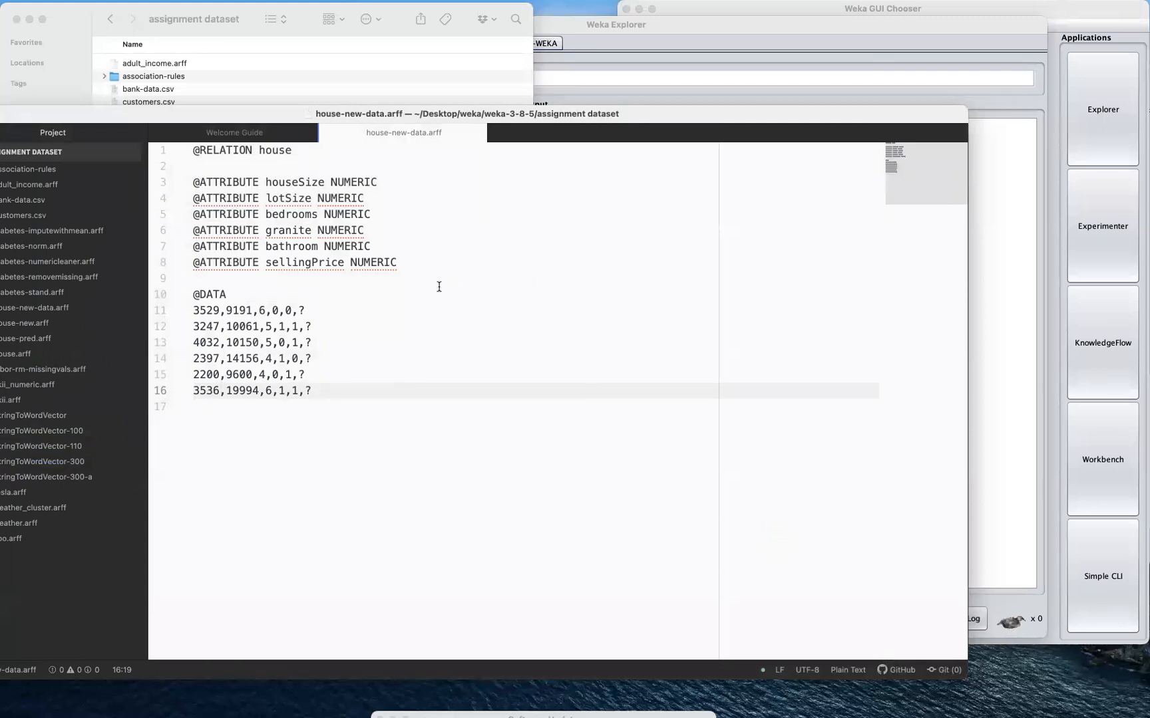
- Switch to Weka Explorer and supply house-new-data.arff from the assignment dataset folder as the test set
click(674, 35)
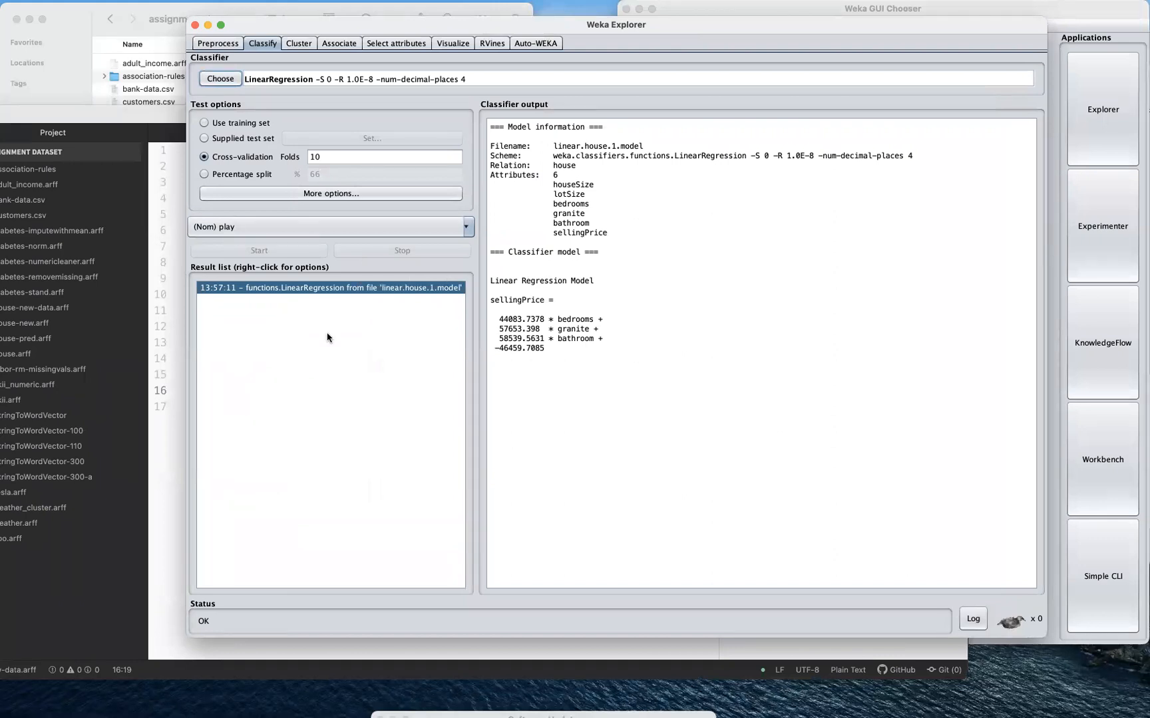
right_click(300, 292)
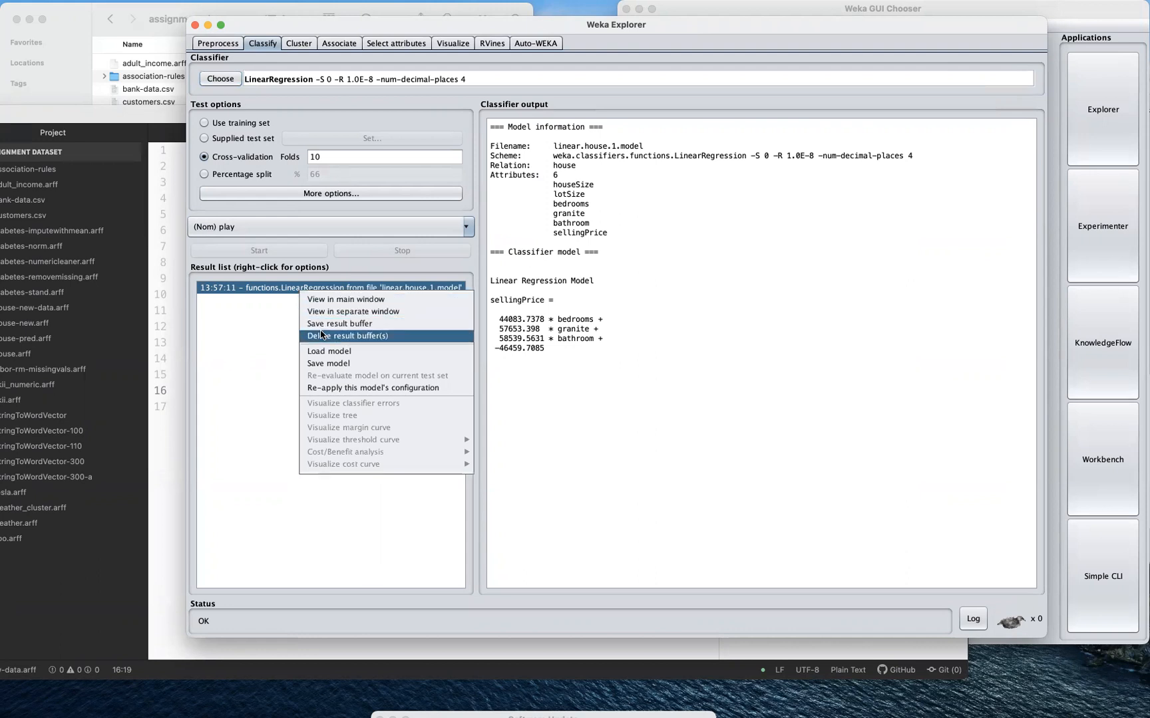
click(244, 307)
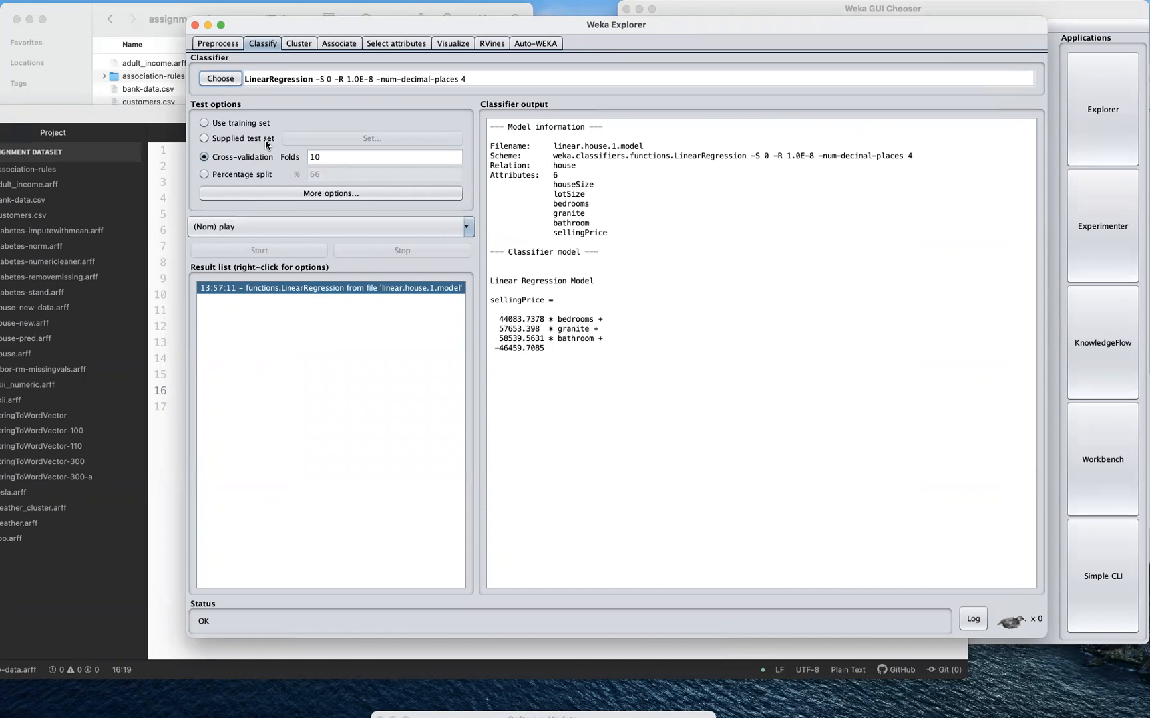
click(217, 140)
click(413, 139)
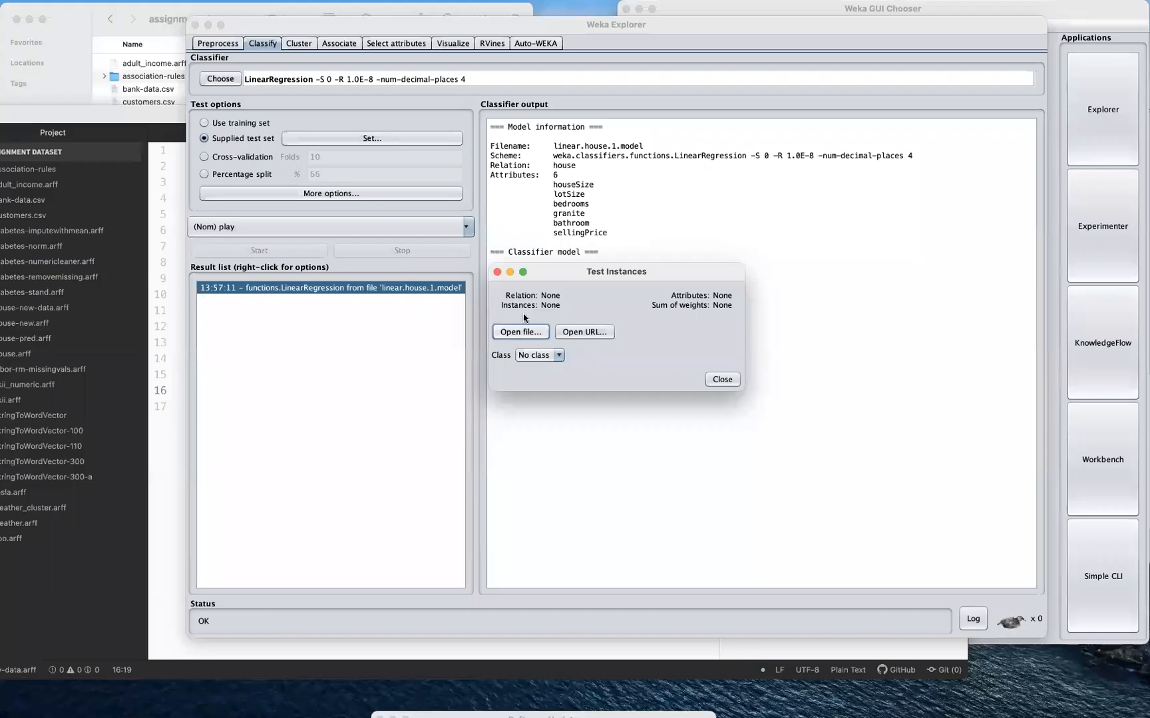
click(522, 332)
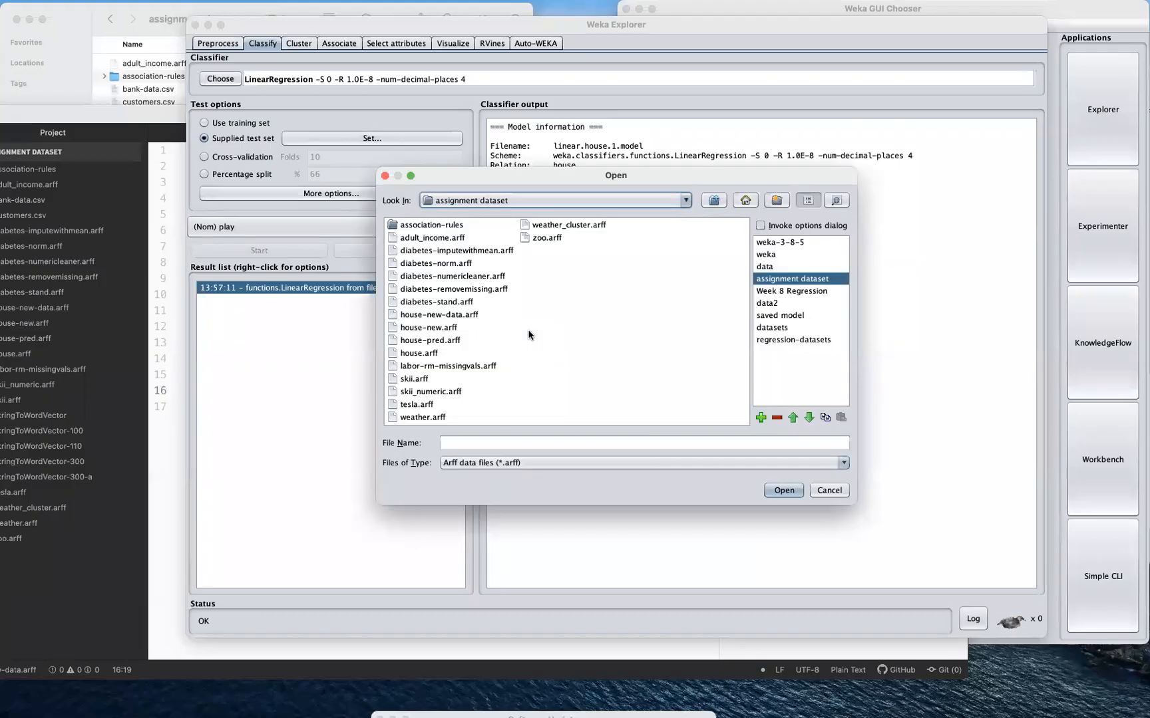
click(439, 316)
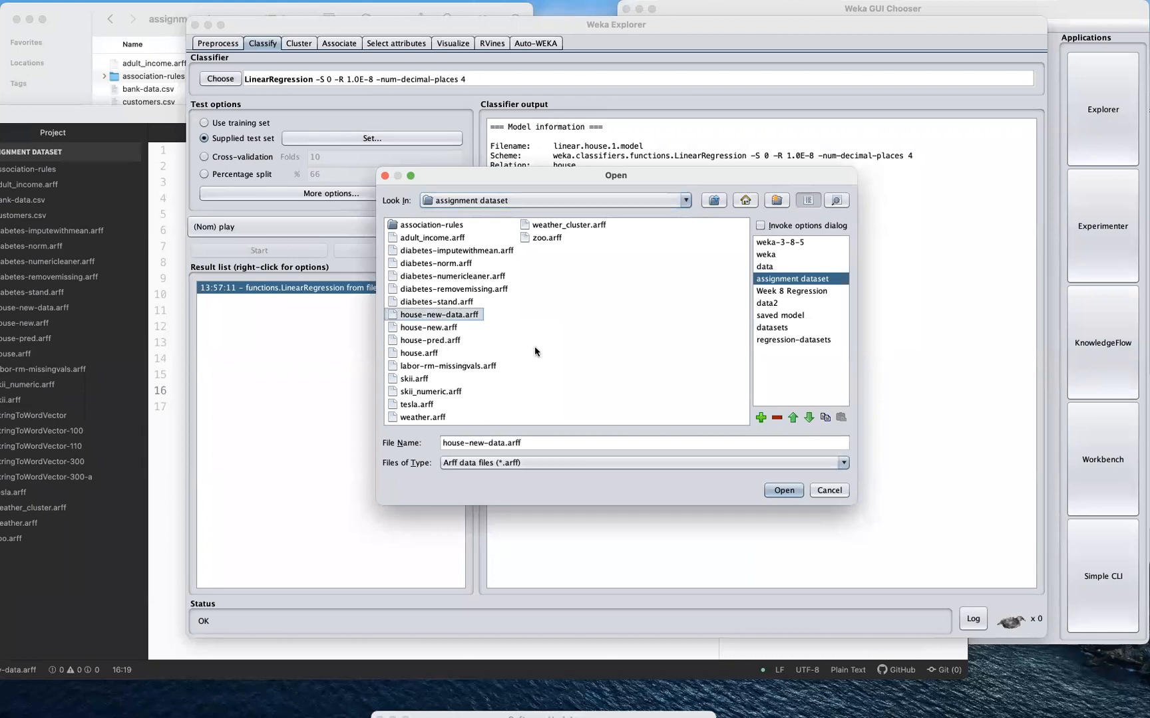
click(773, 486)
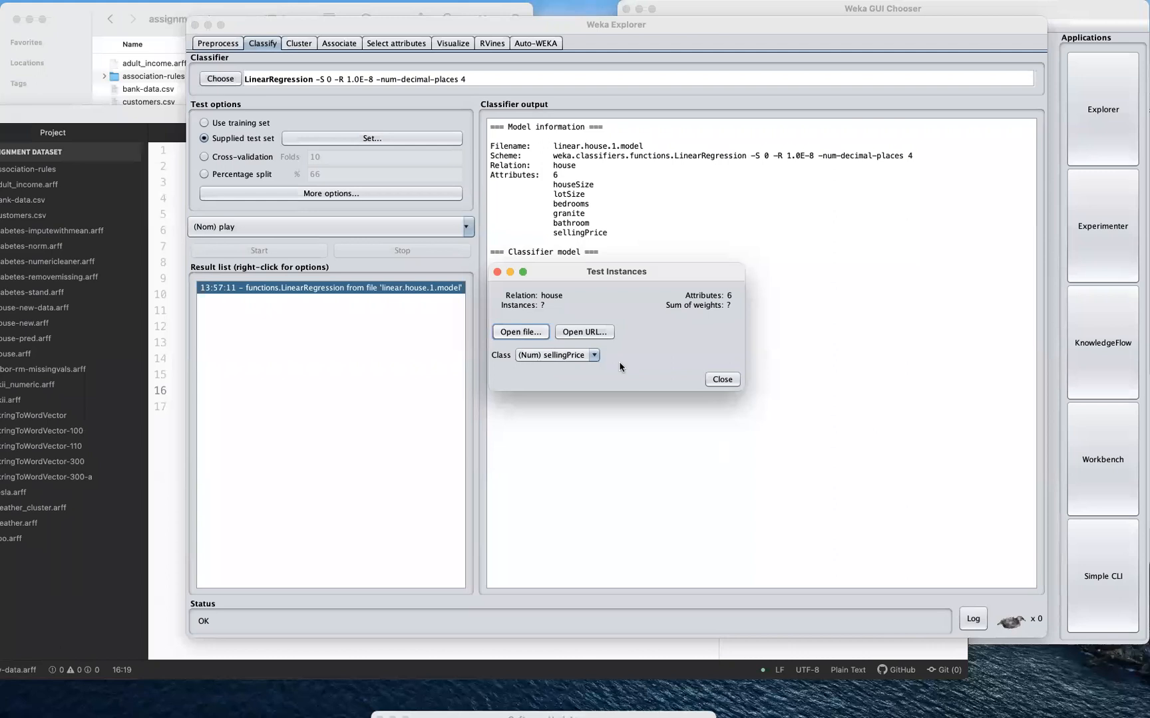
click(721, 379)
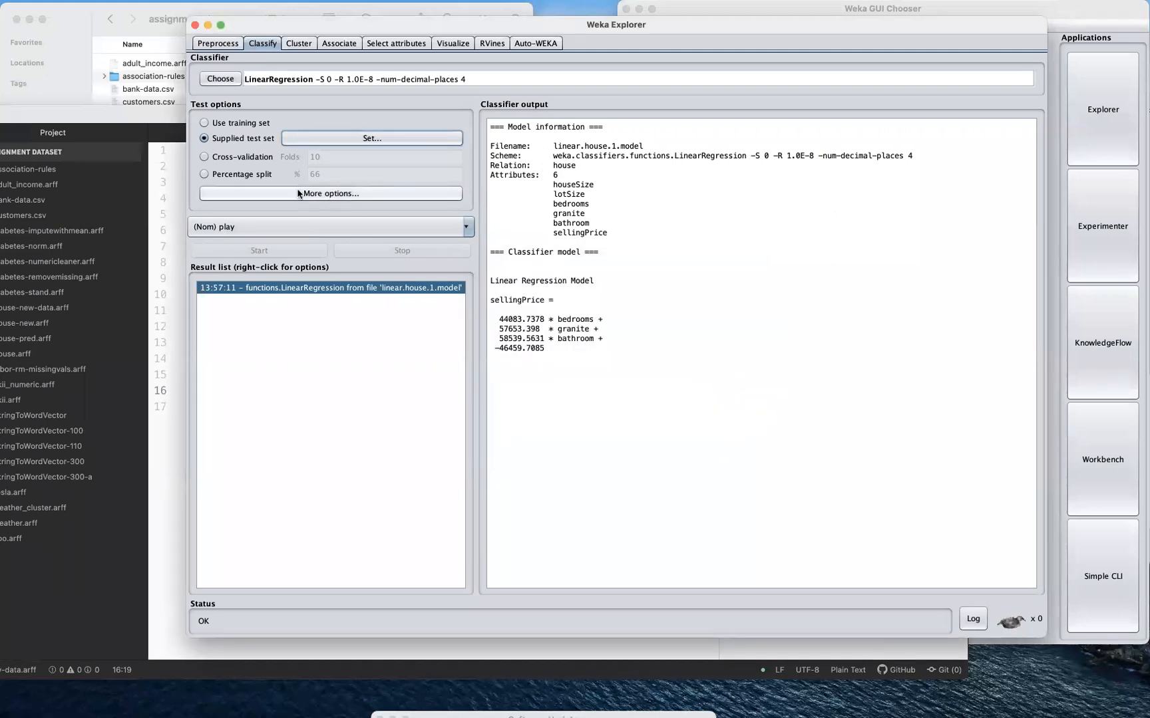
- Turn off output of the model, per-class stats and confusion matrix, storing of test data and predictions, and collecting of predictions for AUROC evaluation
click(341, 195)
click(237, 216)
click(250, 254)
click(241, 303)
click(240, 324)
click(241, 346)
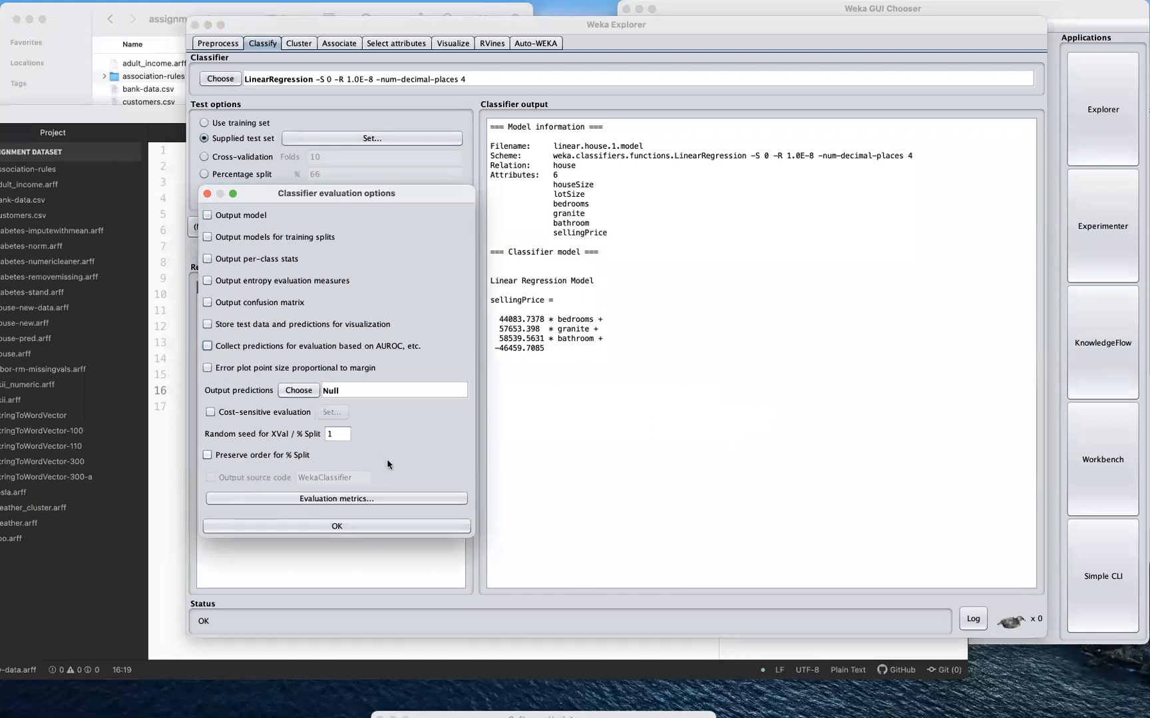
- Review the evaluation metrics, apply the evaluation options and re-evaluate the loaded linear.house.1.model on the supplied test set
click(351, 499)
scroll(308, 312, down, 2)
scroll(308, 313, down, 3)
scroll(308, 313, up, 5)
click(339, 357)
click(371, 529)
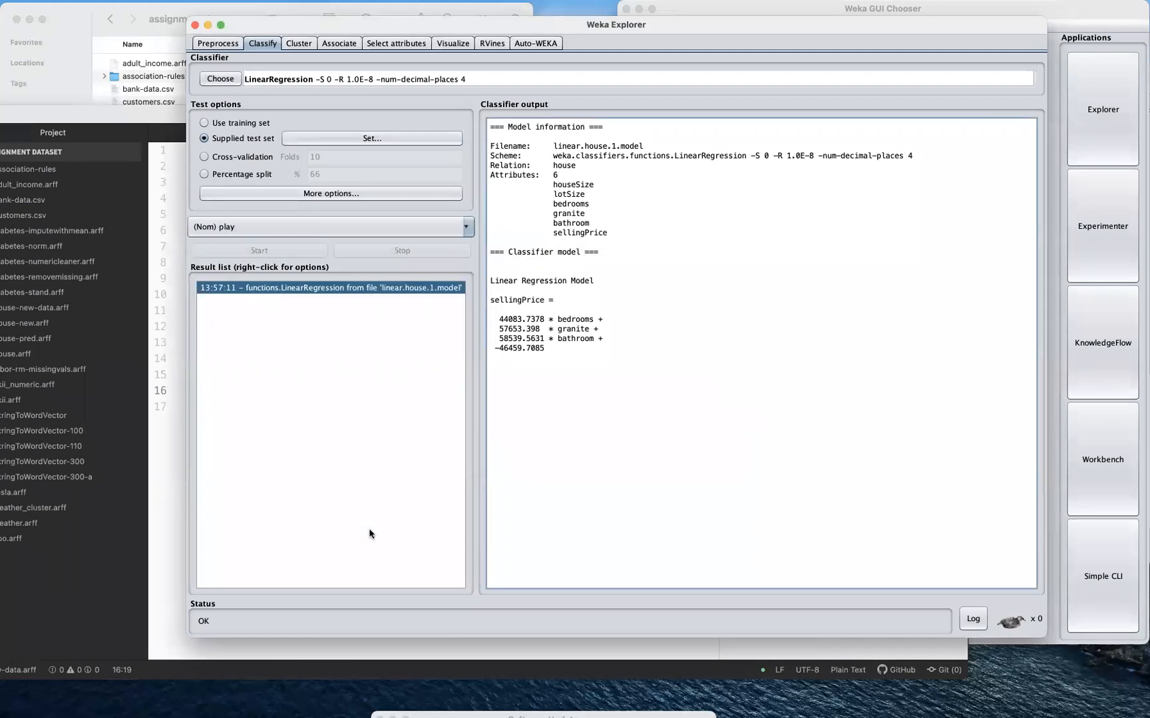
right_click(326, 289)
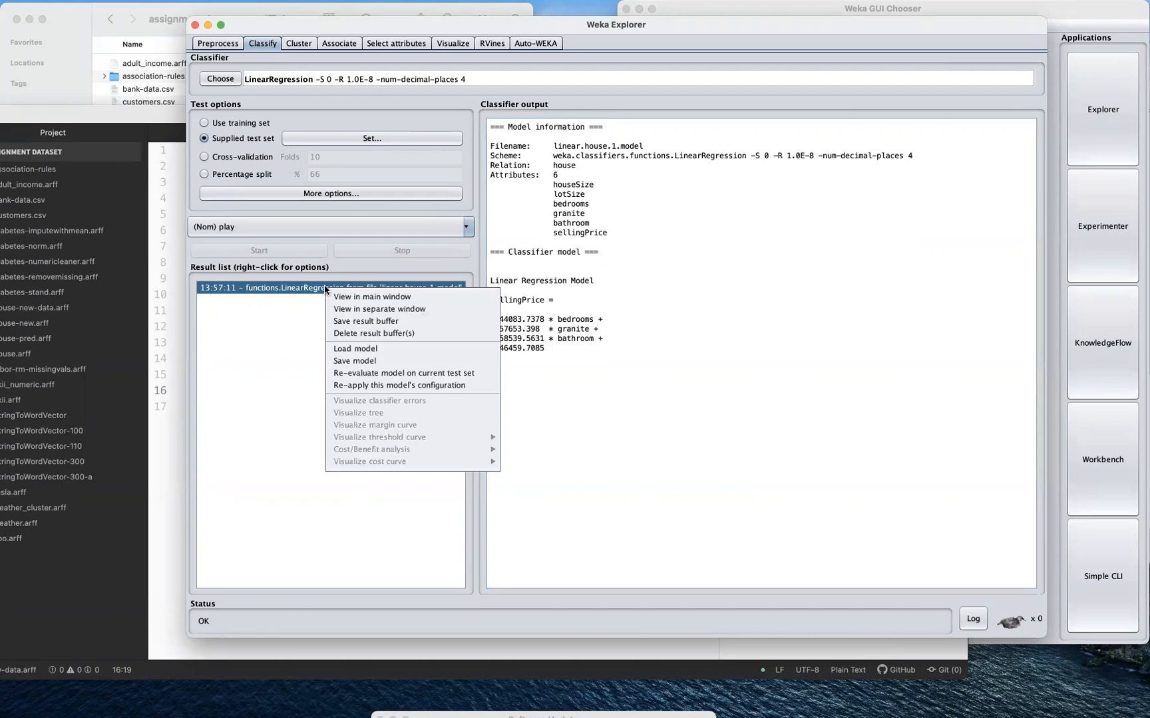
click(384, 378)
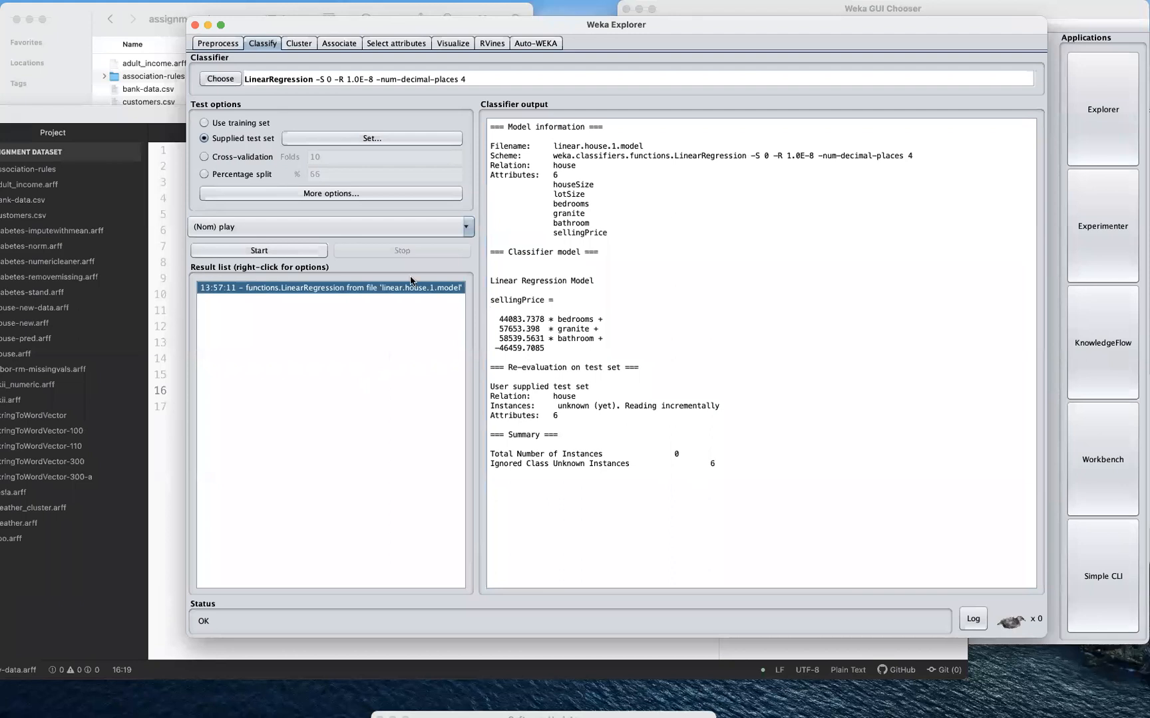
- Set the prediction output format to PlainText and re-evaluate the loaded model on the current test set
click(350, 195)
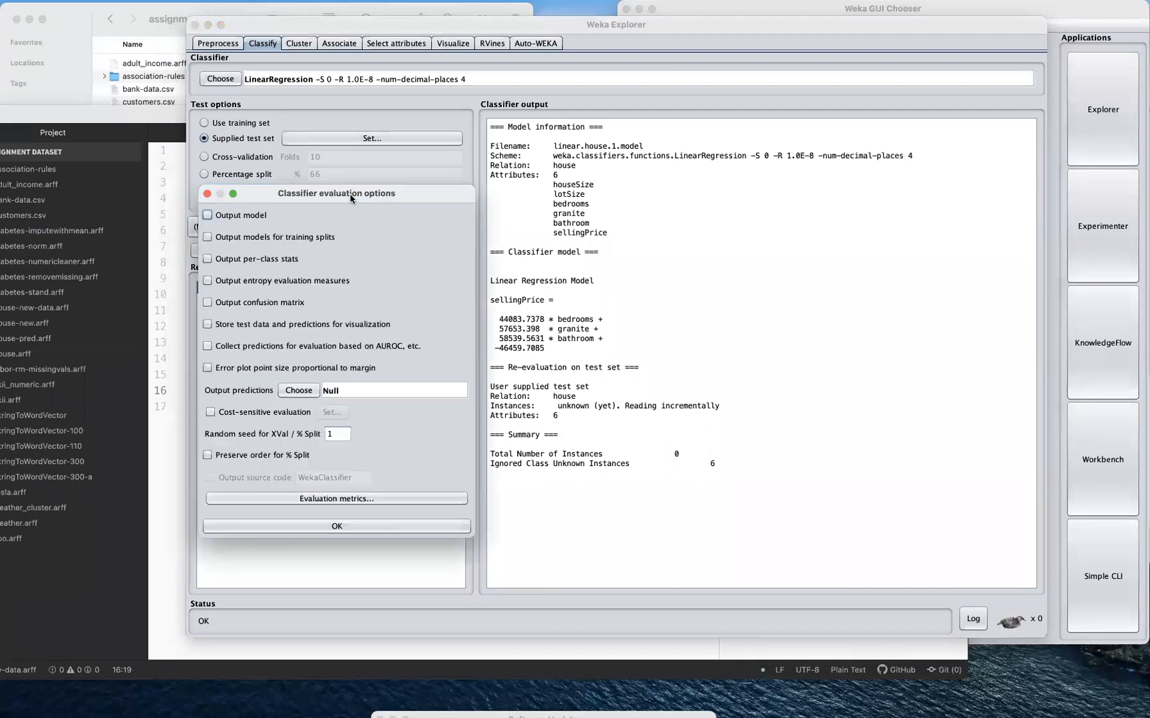
click(307, 394)
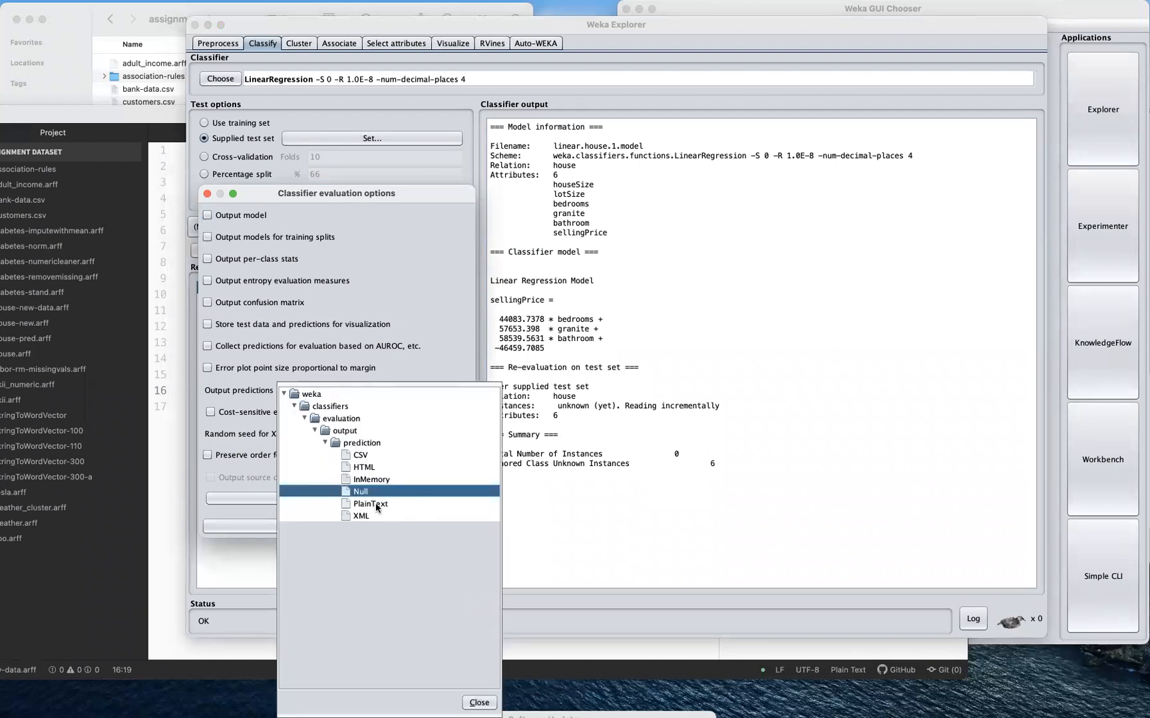
click(376, 506)
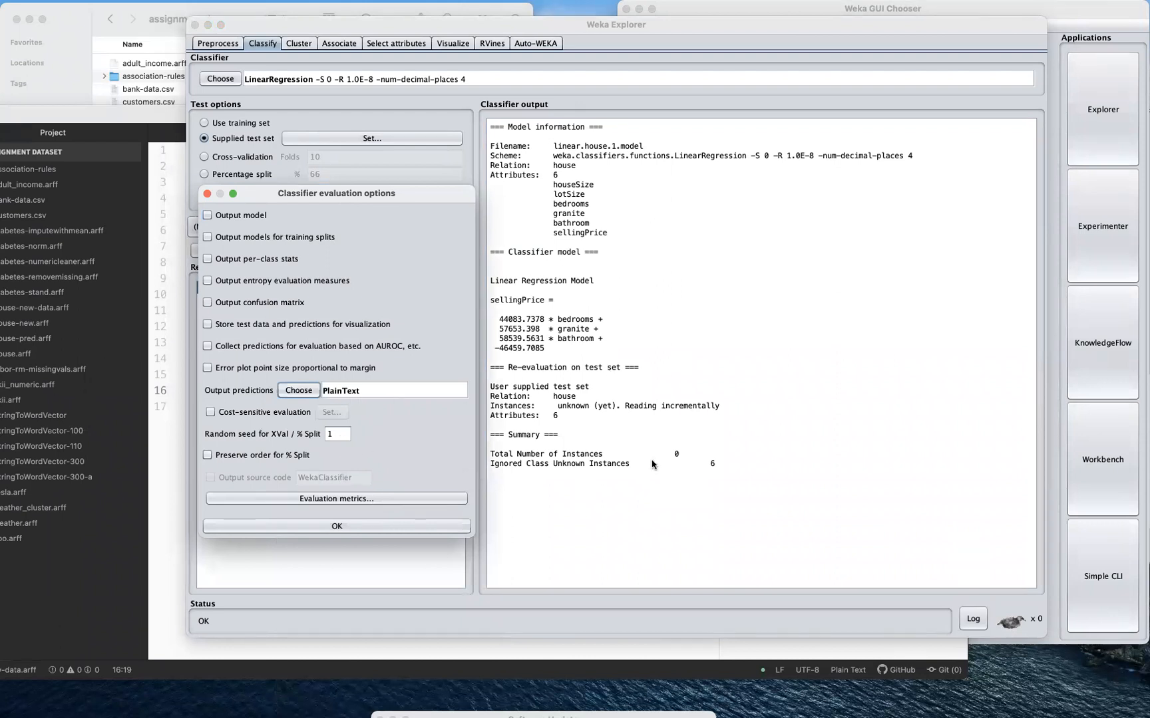
click(373, 526)
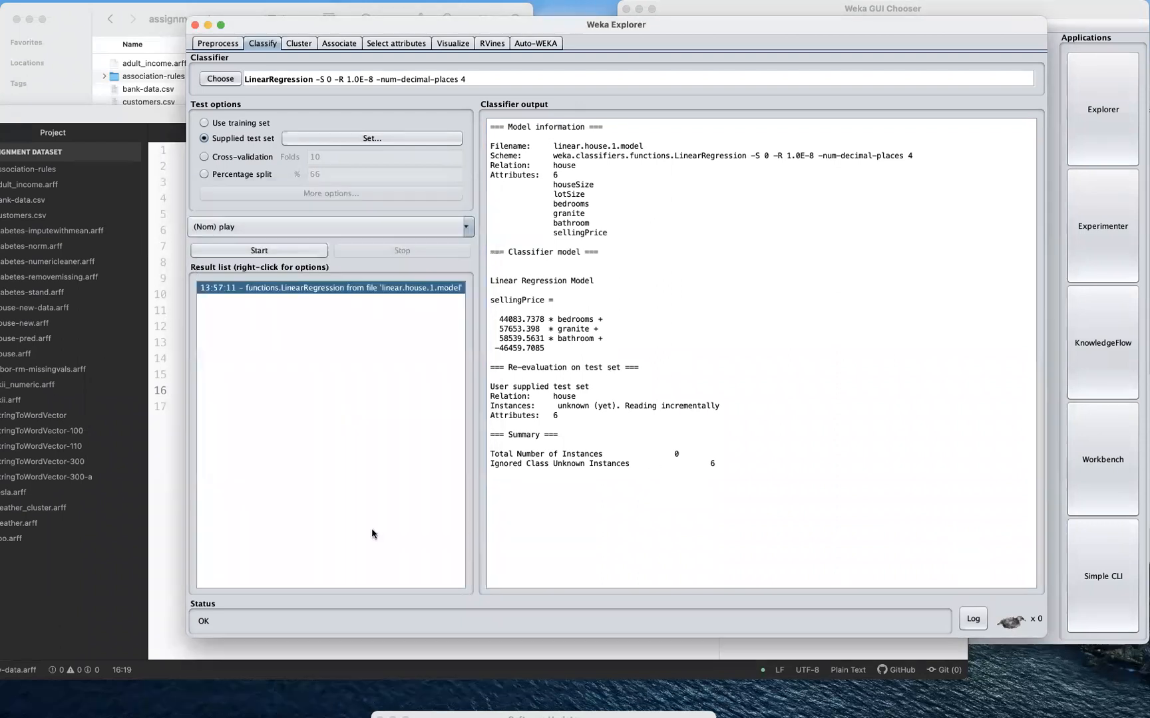
right_click(342, 291)
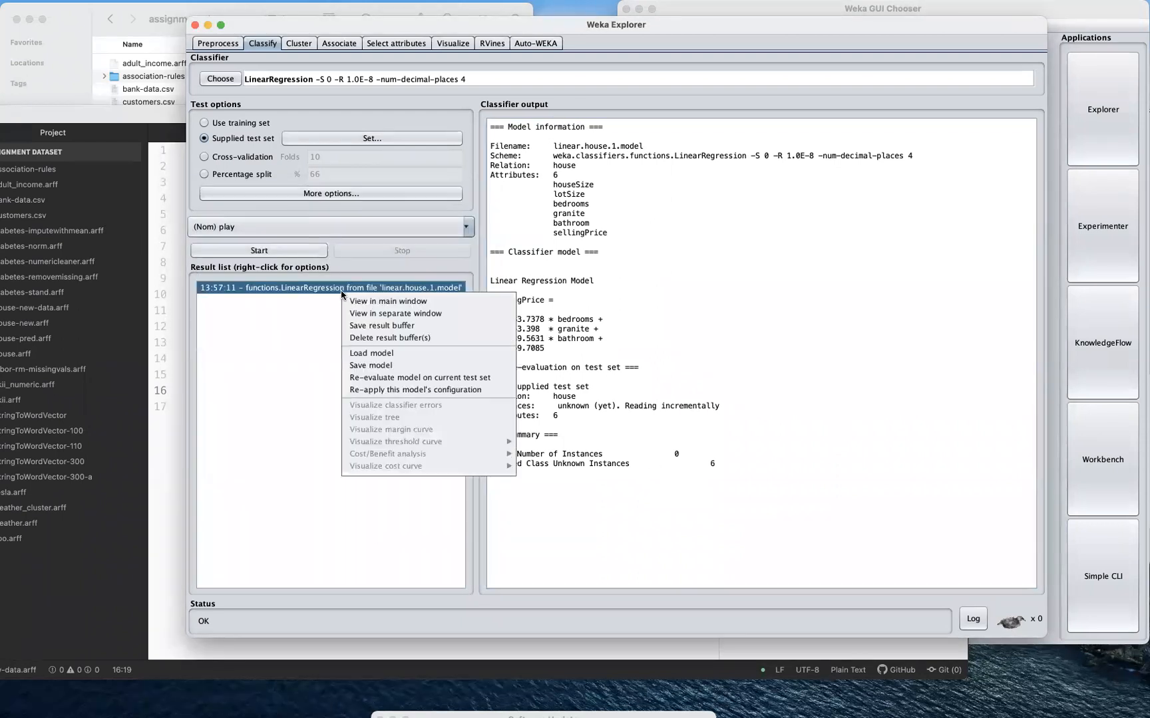
click(417, 377)
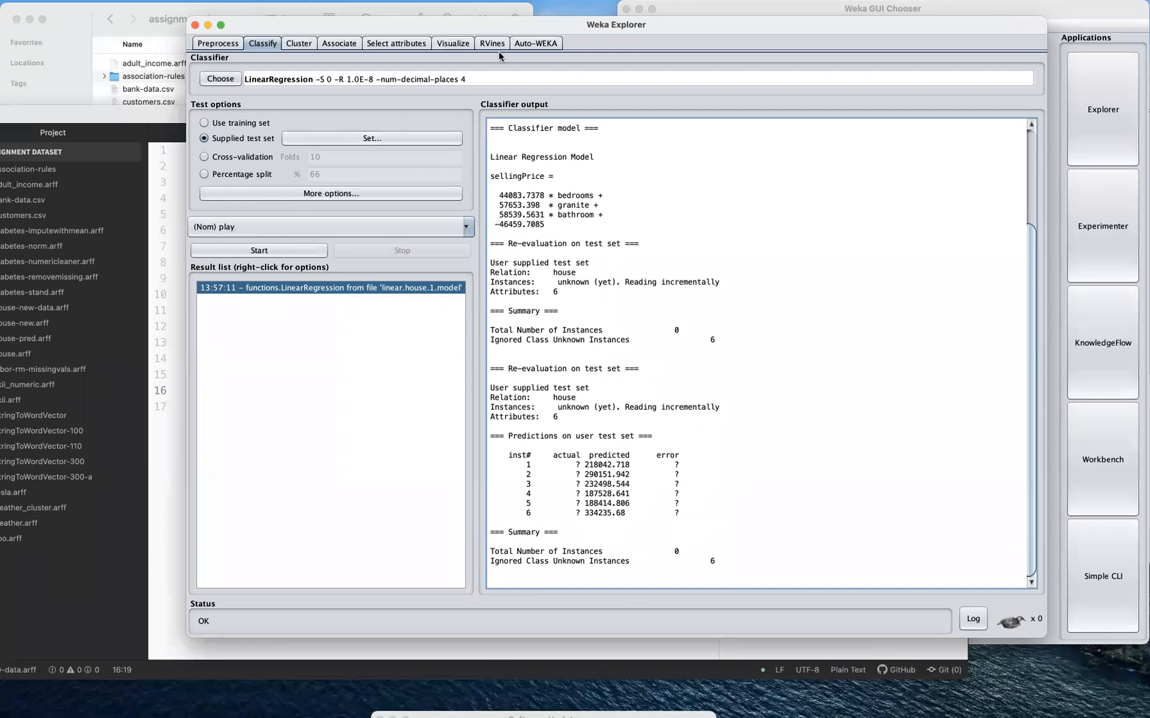
- Reopen the original house.arff in the text editor and arrange its window beside the predictions in Weka Explorer
drag(510, 25, 588, 51)
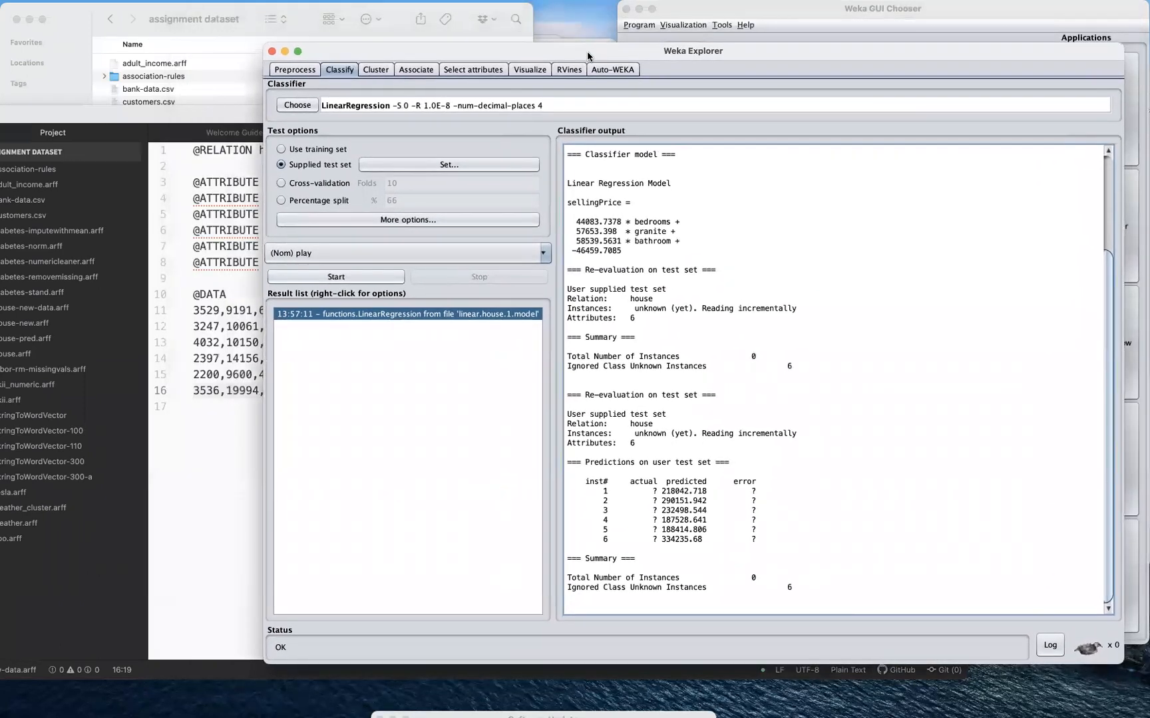
click(195, 201)
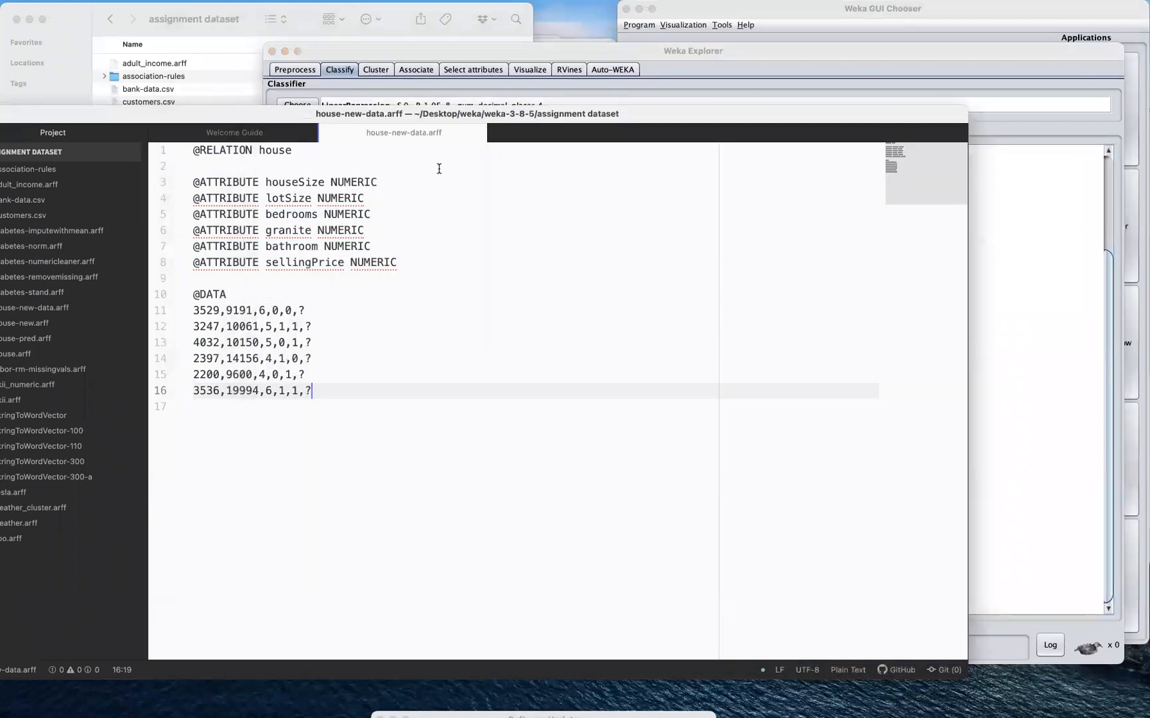
click(195, 27)
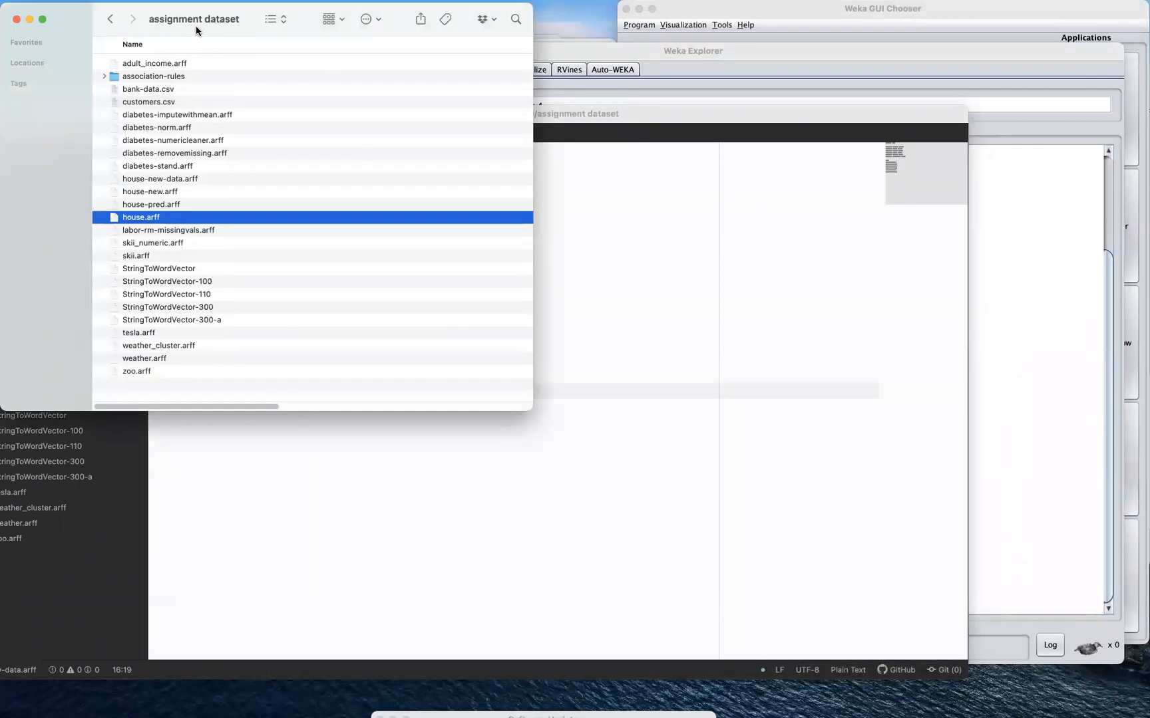
right_click(159, 219)
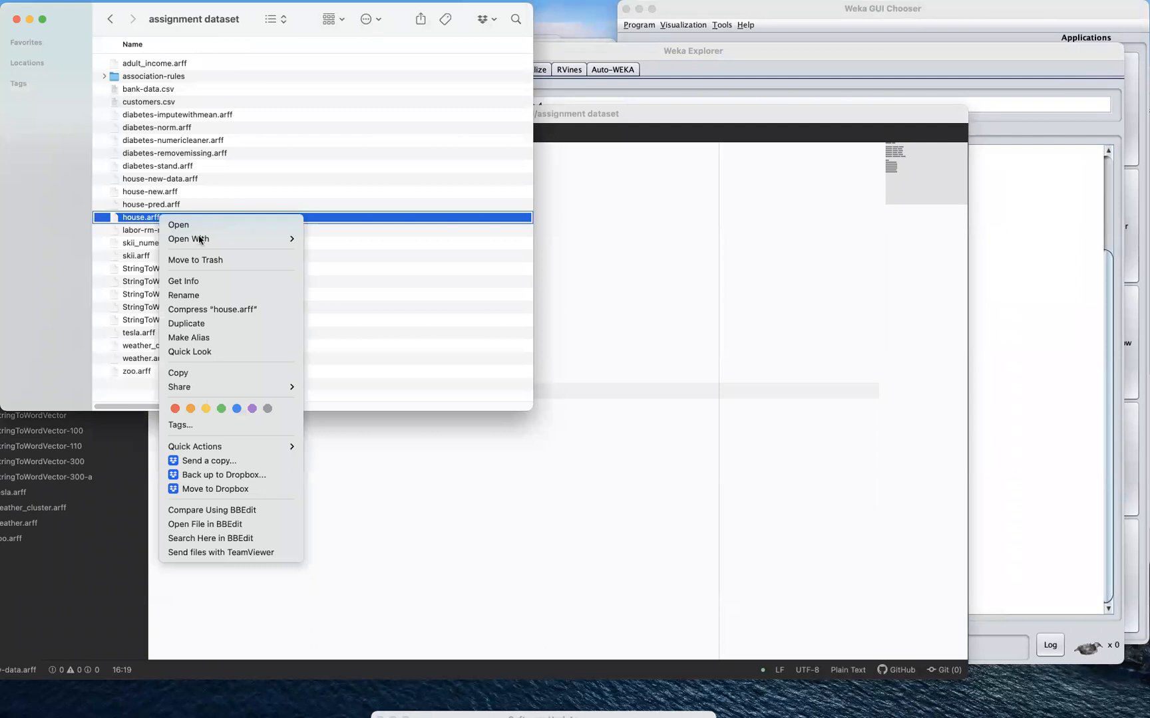
mouse_move(202, 241)
click(365, 274)
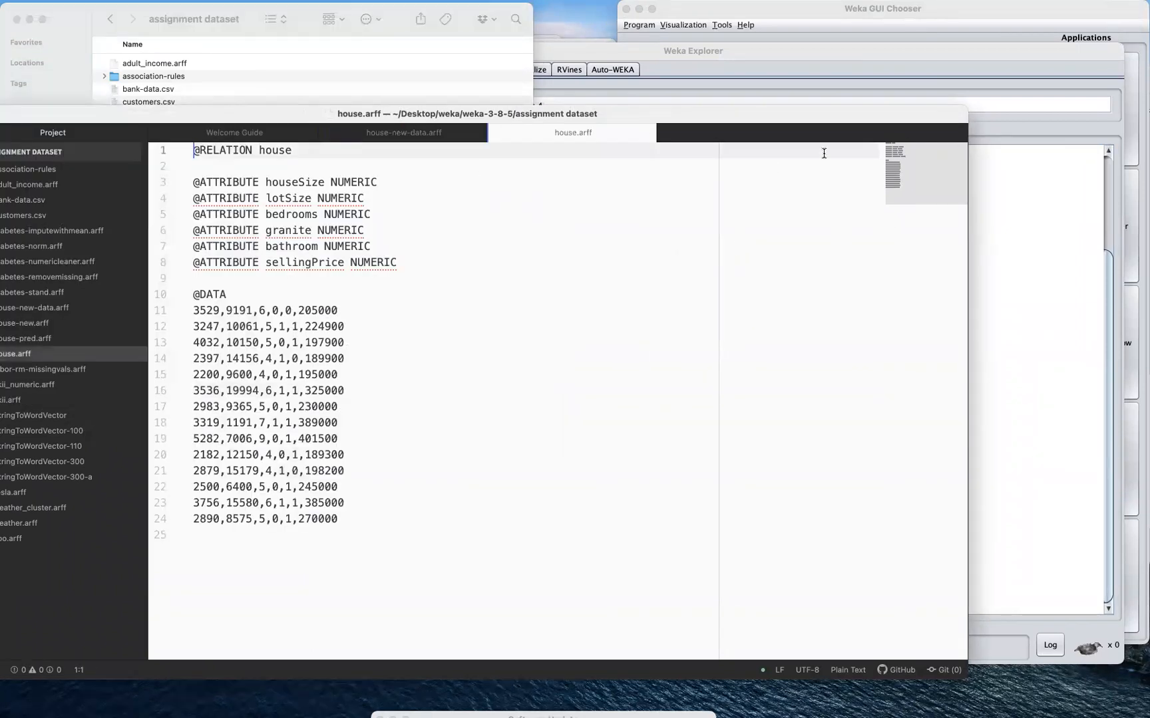
drag(968, 105, 601, 82)
- Compare the actual selling prices on lines 11 to 13 of house.arff with the predictions for instances 1 to 3
drag(339, 279, 202, 279)
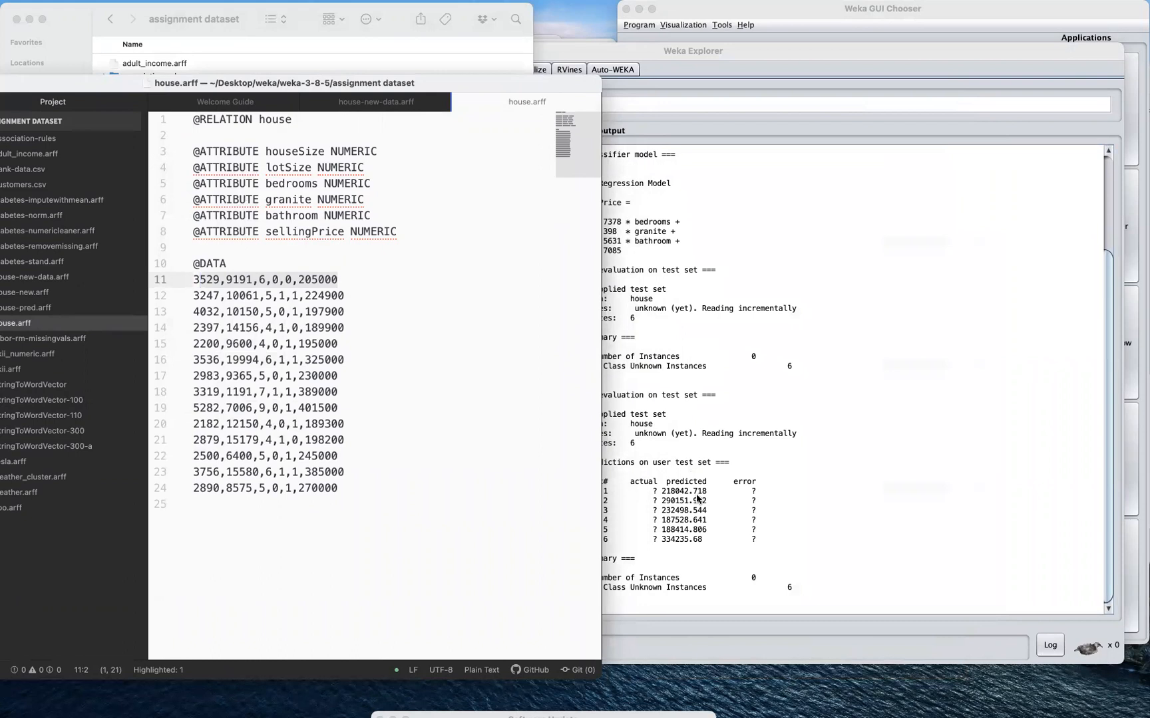
double_click(307, 297)
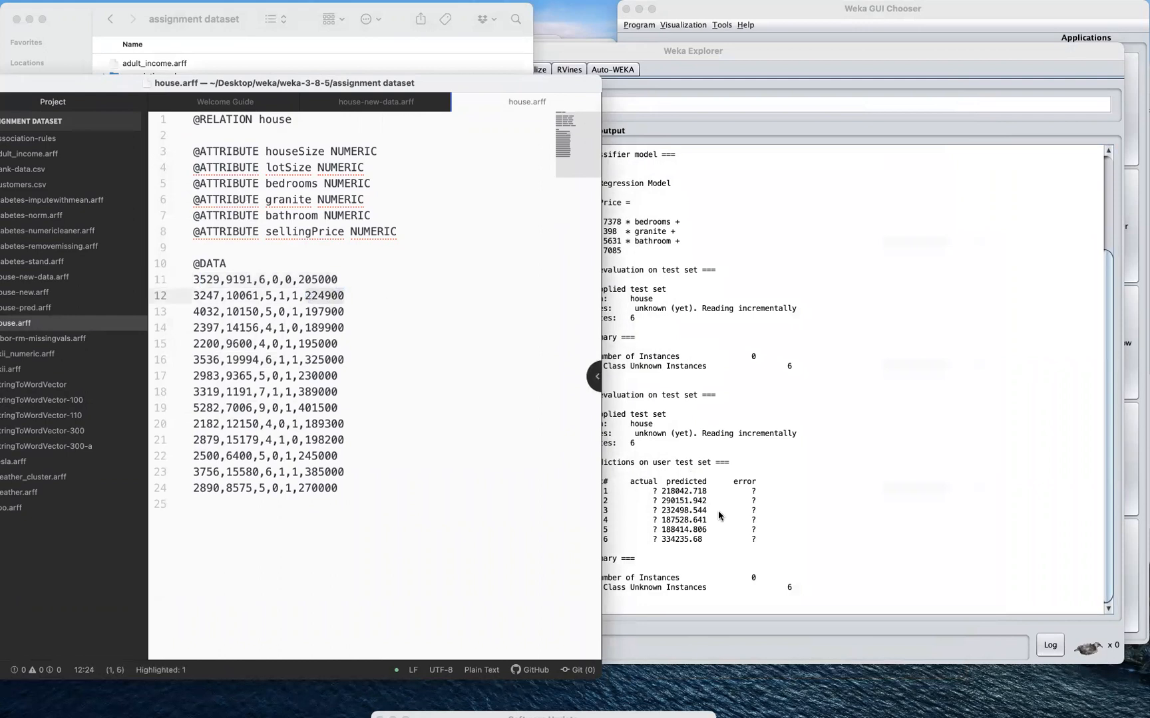
click(687, 507)
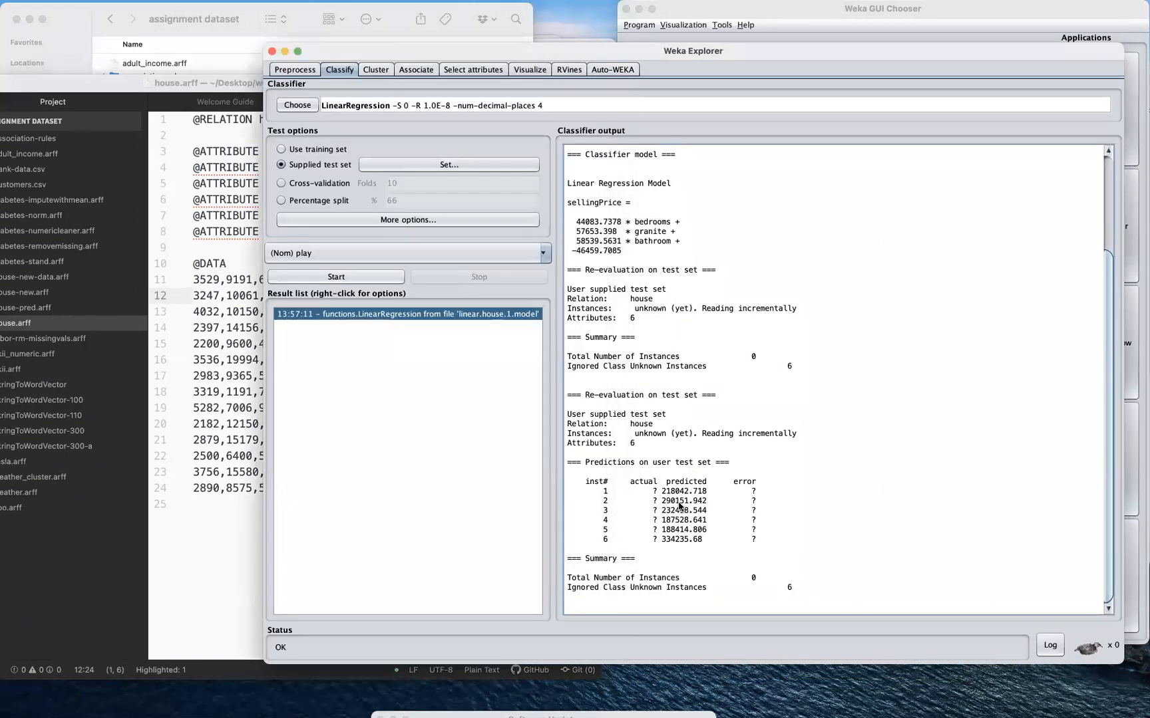
click(235, 432)
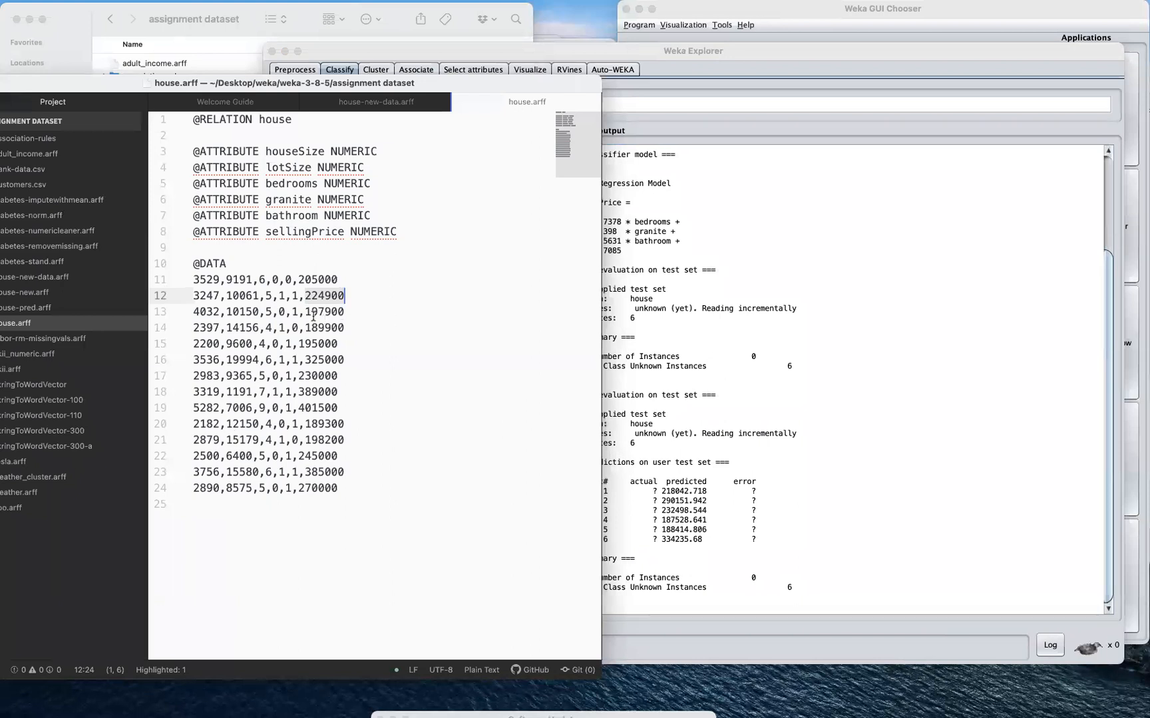
drag(308, 313, 346, 313)
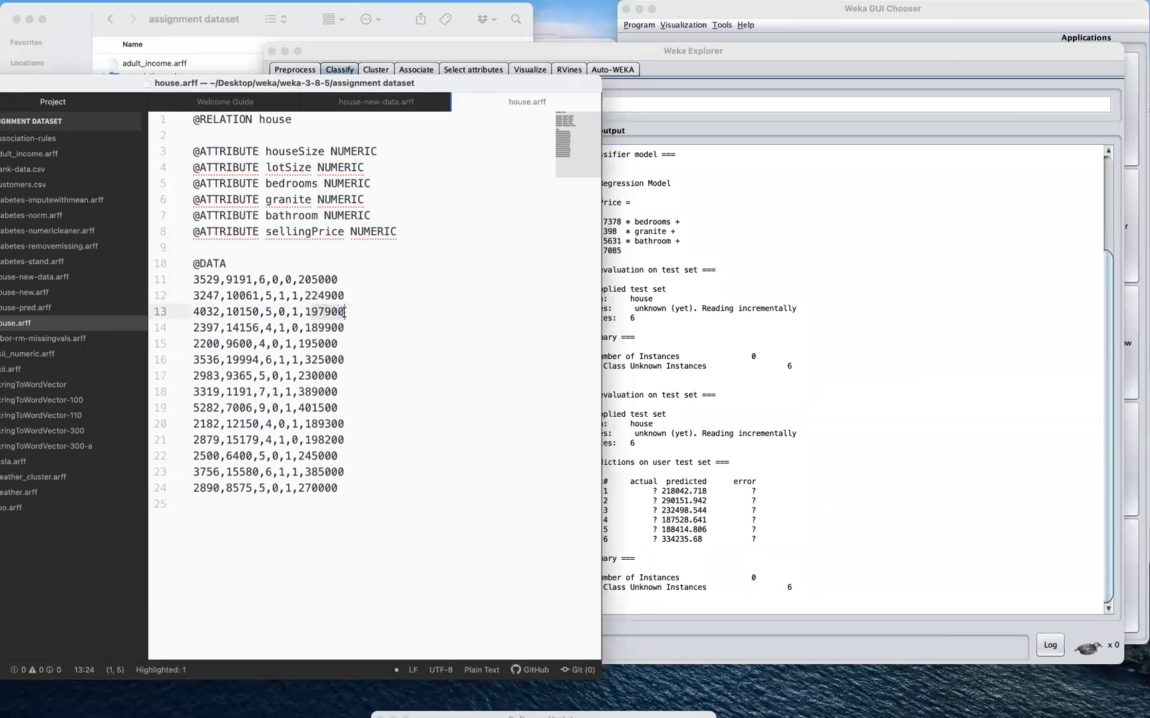
click(678, 518)
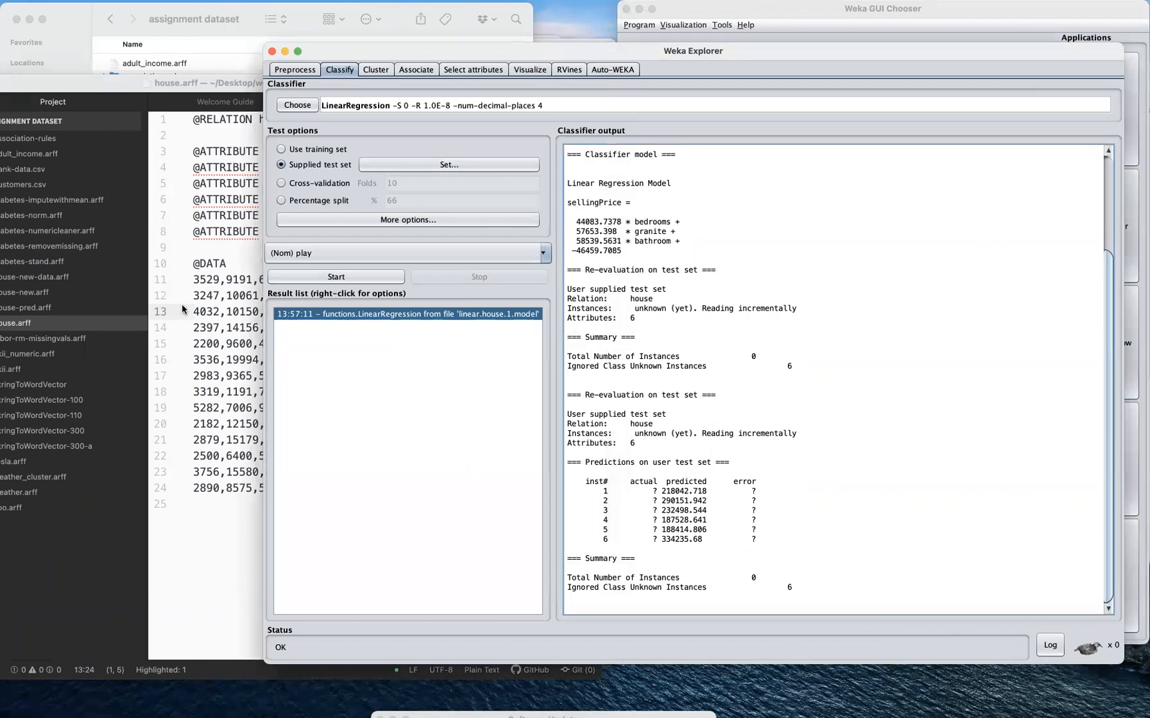
click(215, 320)
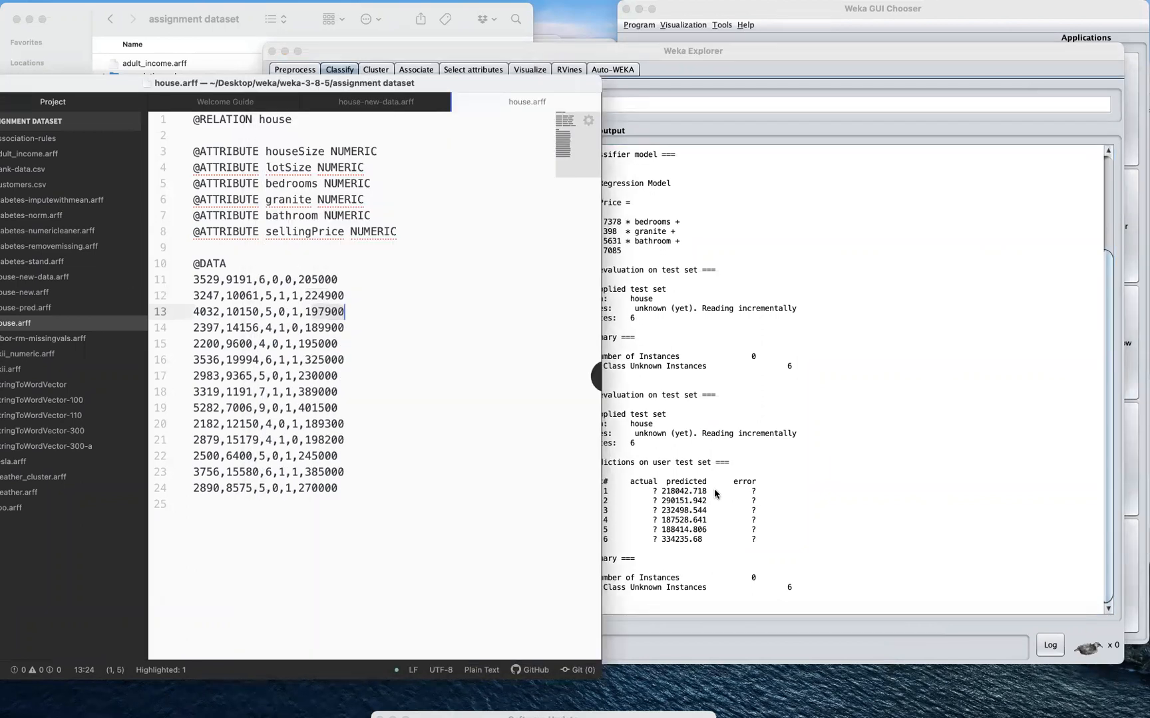
click(638, 399)
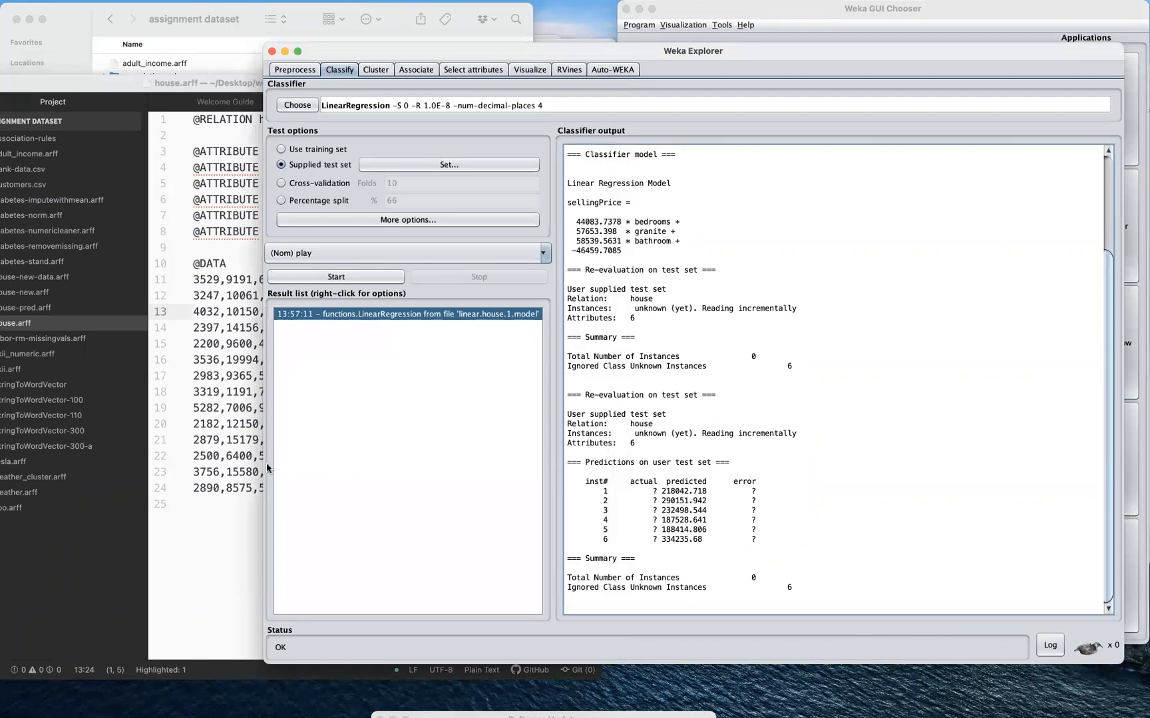
- Compare the actual selling prices on lines 16 and 14 of house.arff with the predictions for instances 6 and 4
click(209, 443)
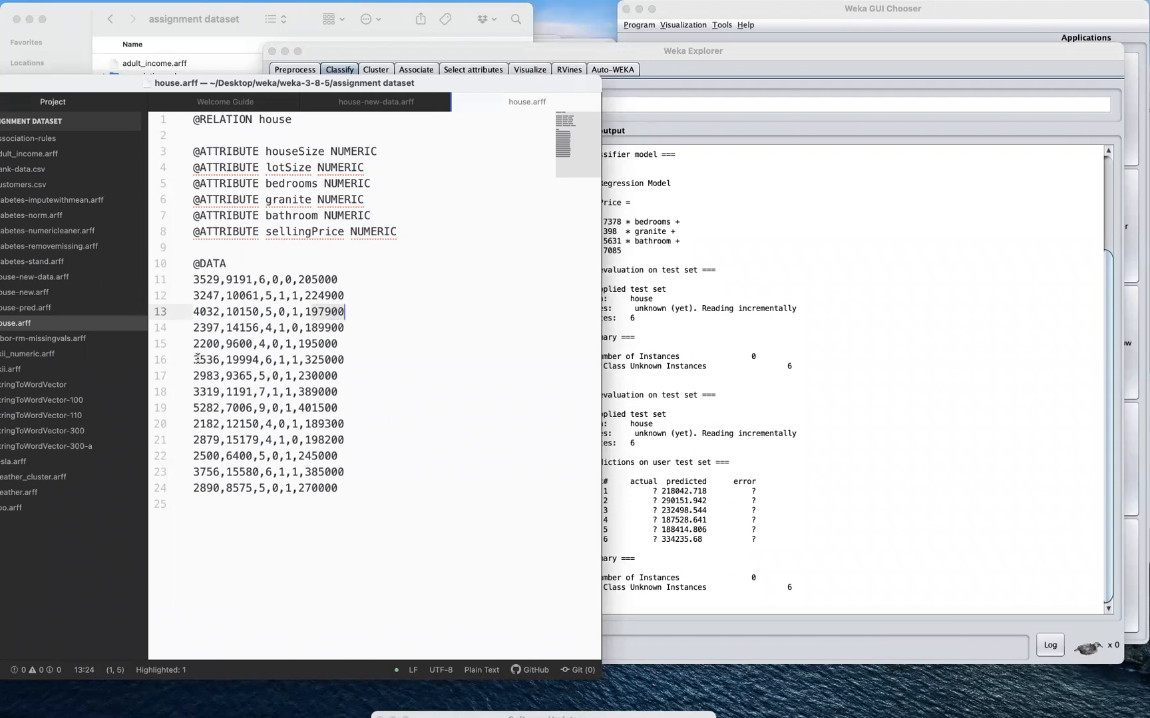
click(344, 363)
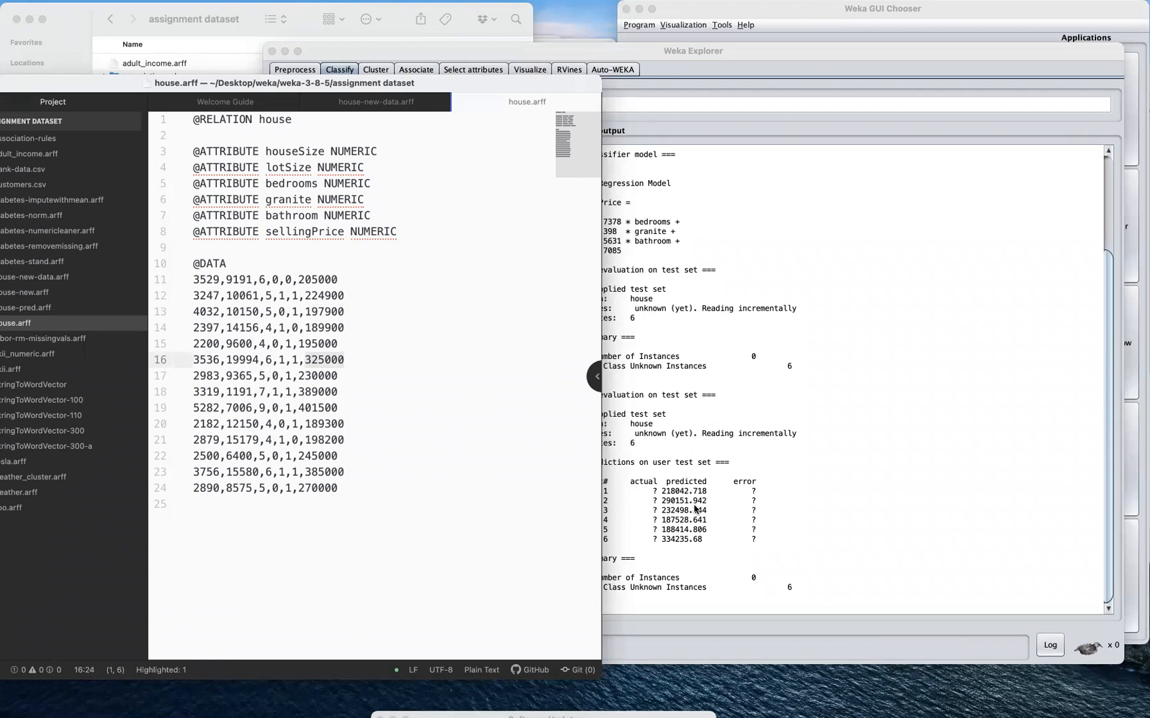
click(669, 535)
drag(663, 544, 711, 543)
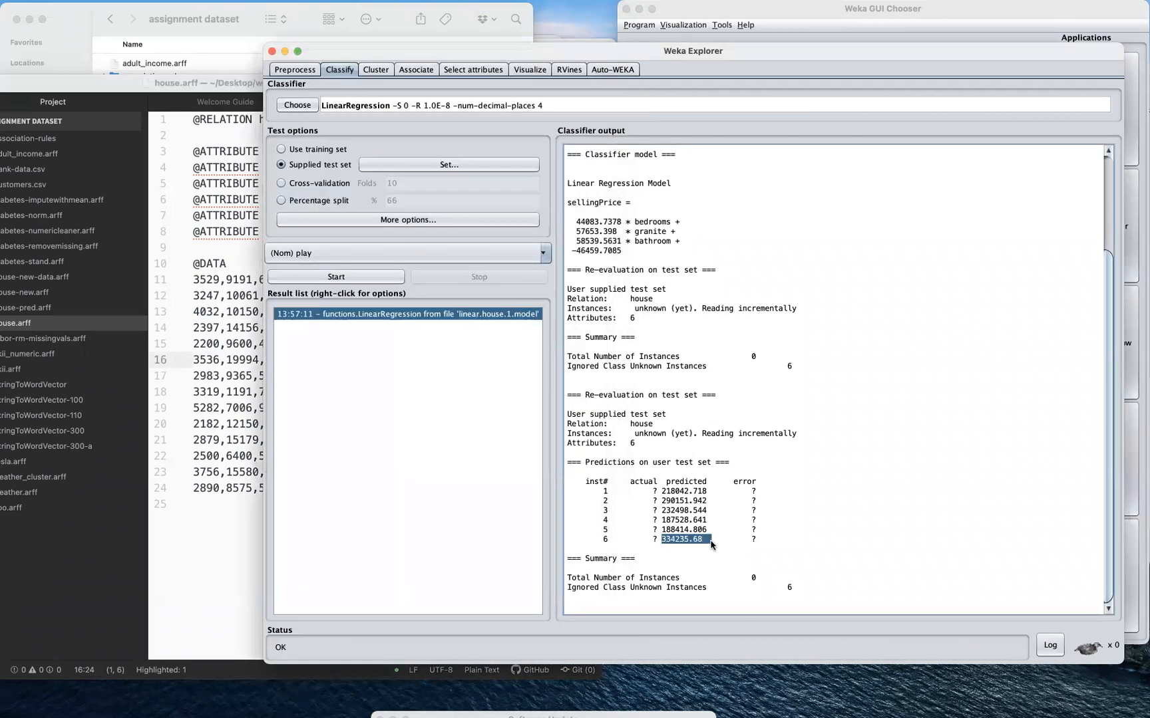
click(221, 441)
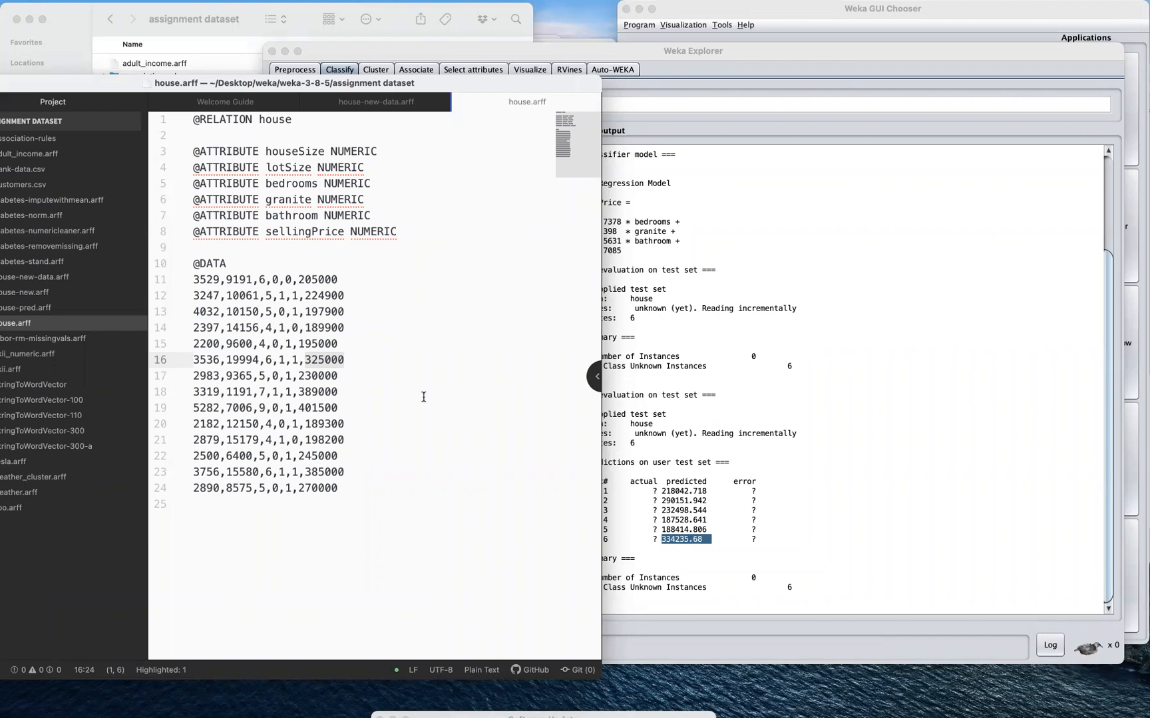
click(310, 327)
drag(310, 327, 343, 326)
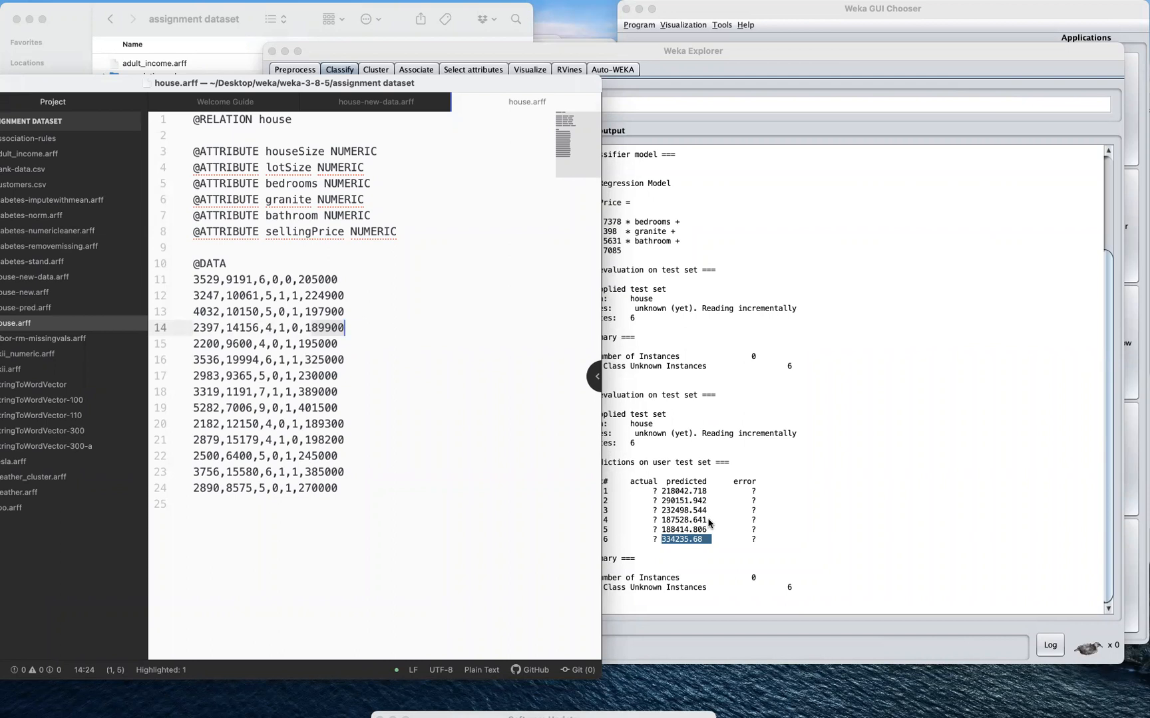
- Recheck the prediction output formats in the classifier evaluation options and the weather relation loaded in Weka Explorer
click(693, 467)
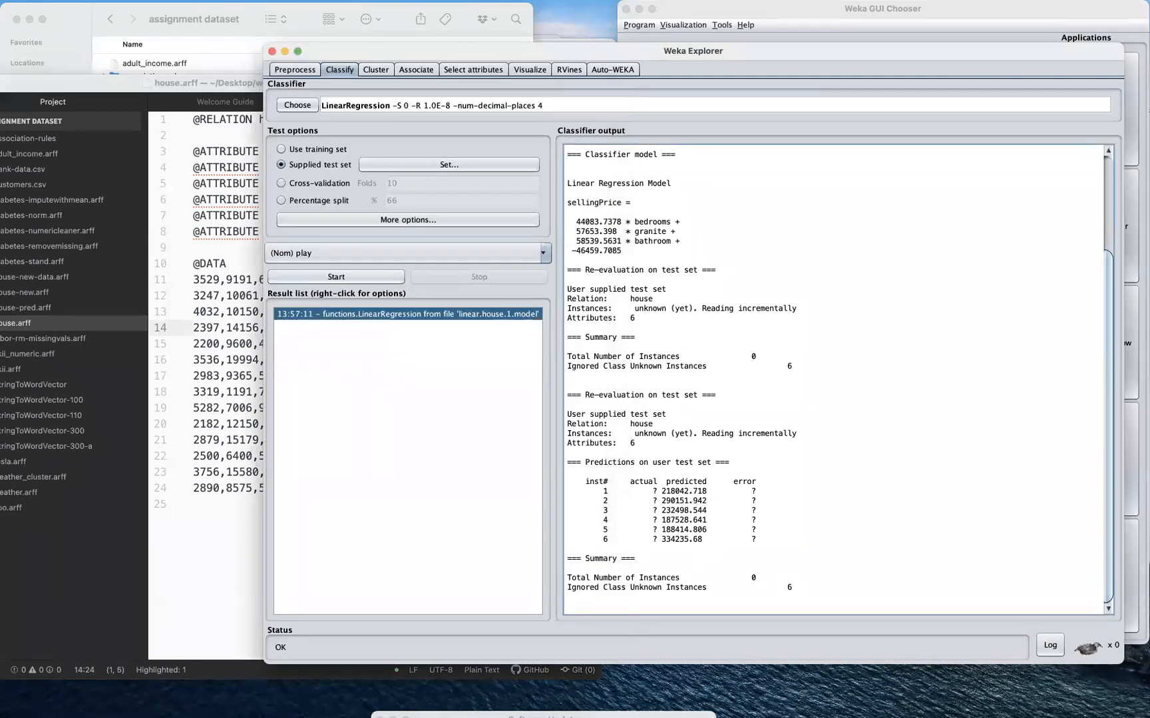
click(402, 220)
click(382, 417)
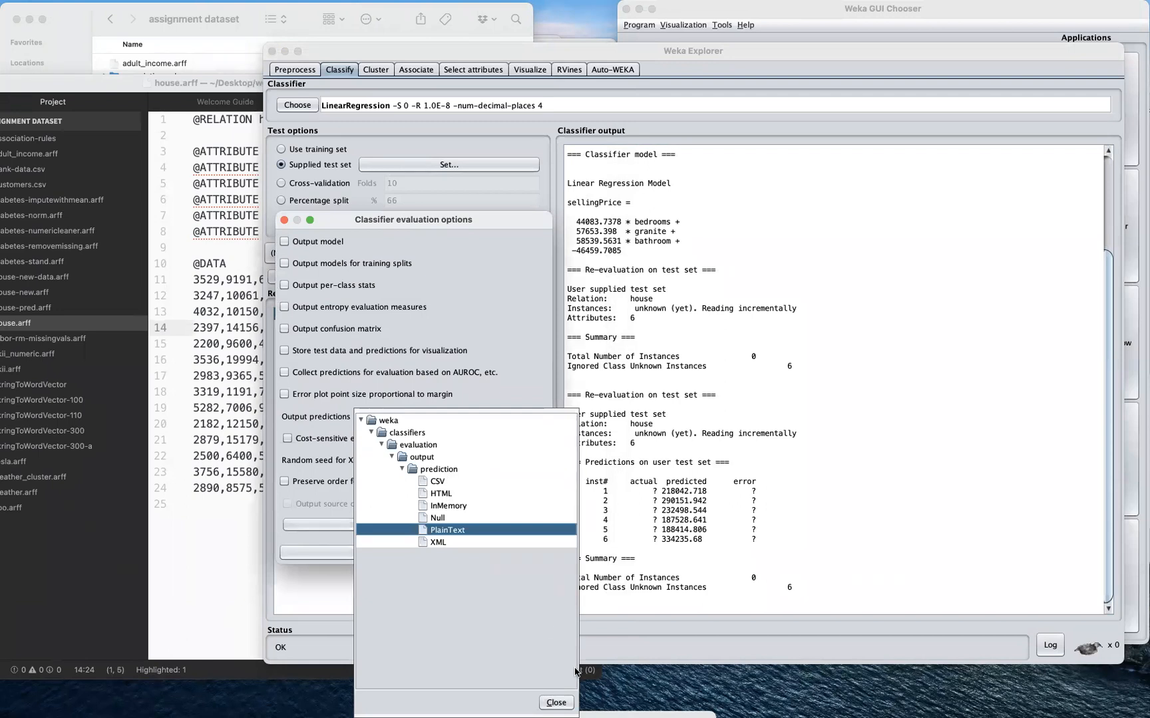
click(565, 703)
click(526, 553)
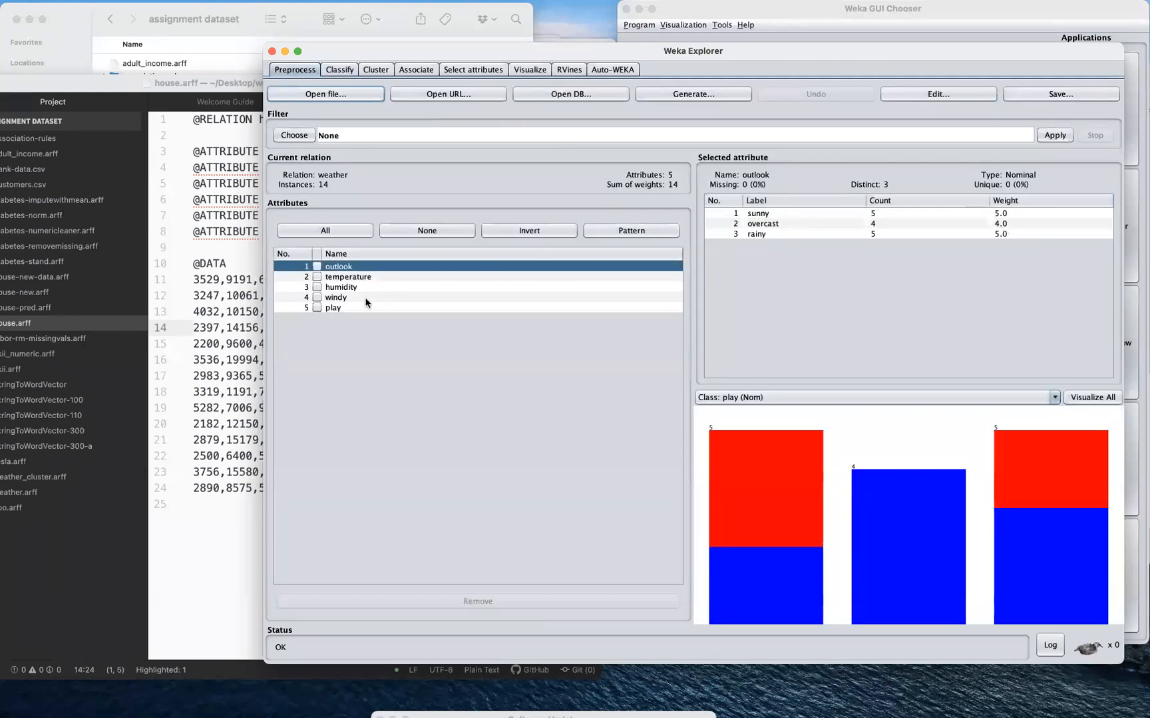
click(344, 71)
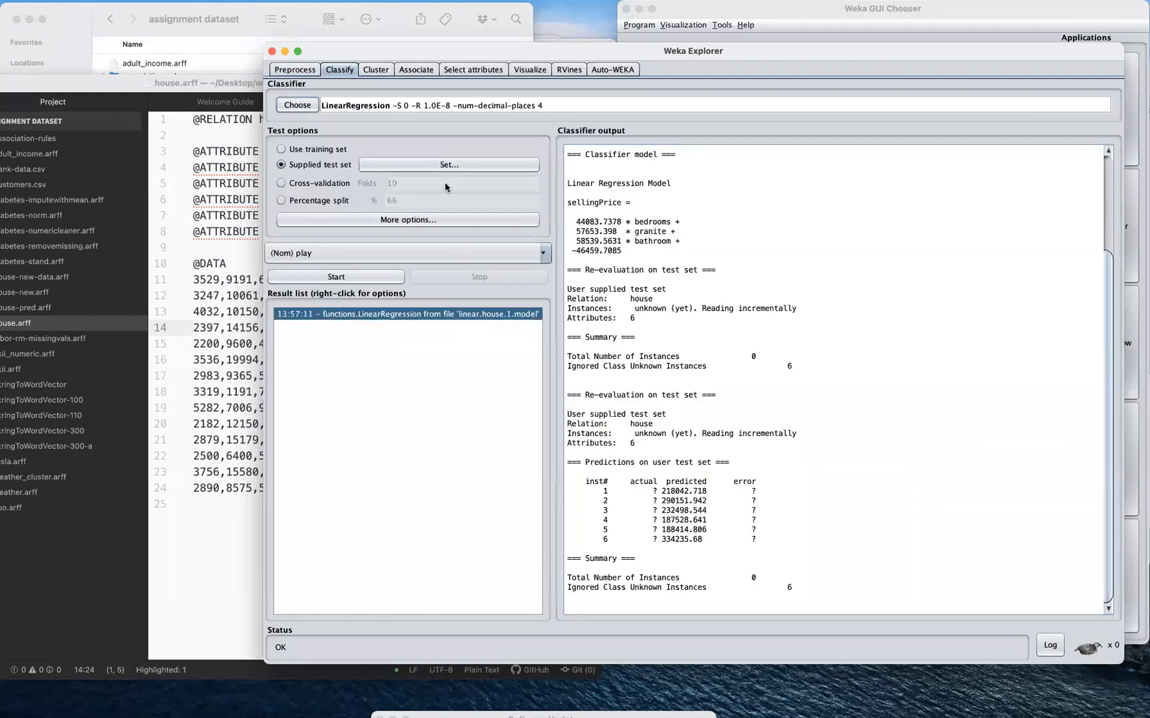